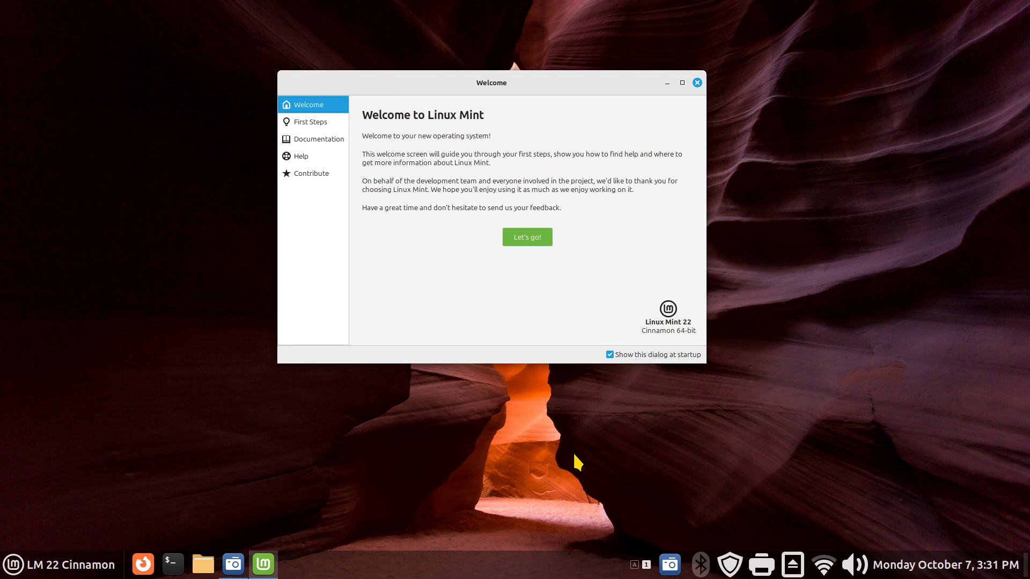
# Open the file manager and look through the contents of the demo and Backup1 drives.
pyautogui.click(203, 564)
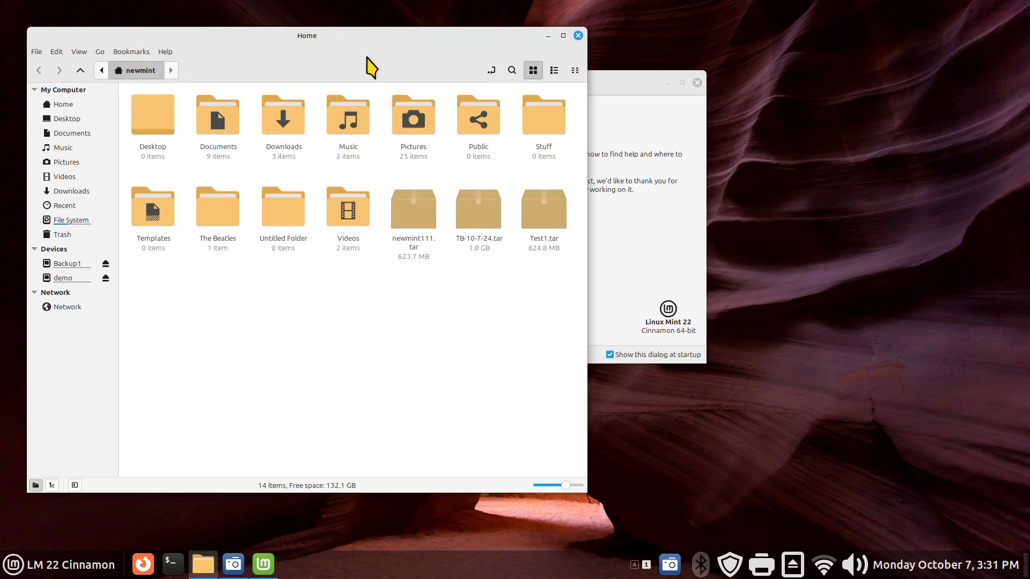
pyautogui.moveTo(343, 38); pyautogui.dragTo(489, 29)
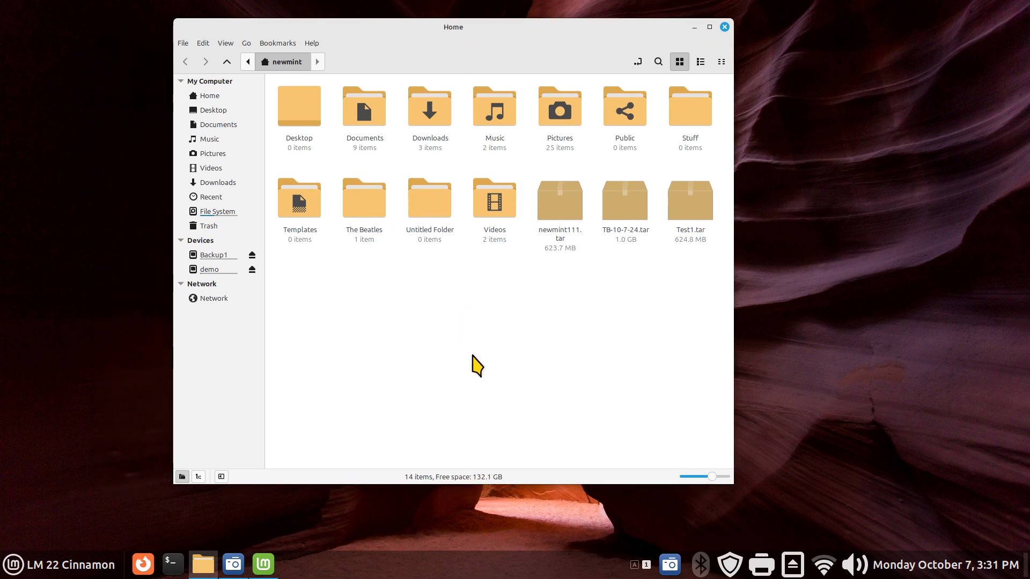
pyautogui.click(221, 274)
pyautogui.click(221, 257)
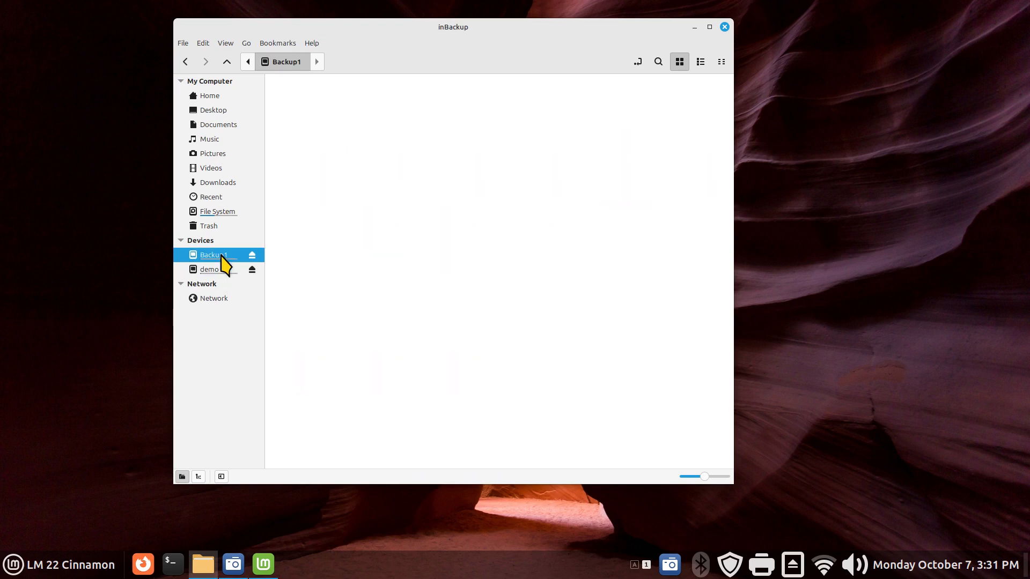
# Delete newmint111.tar, TB-10-7-24.tar and Test1.tar from the Home folder and close the file manager.
pyautogui.click(239, 101)
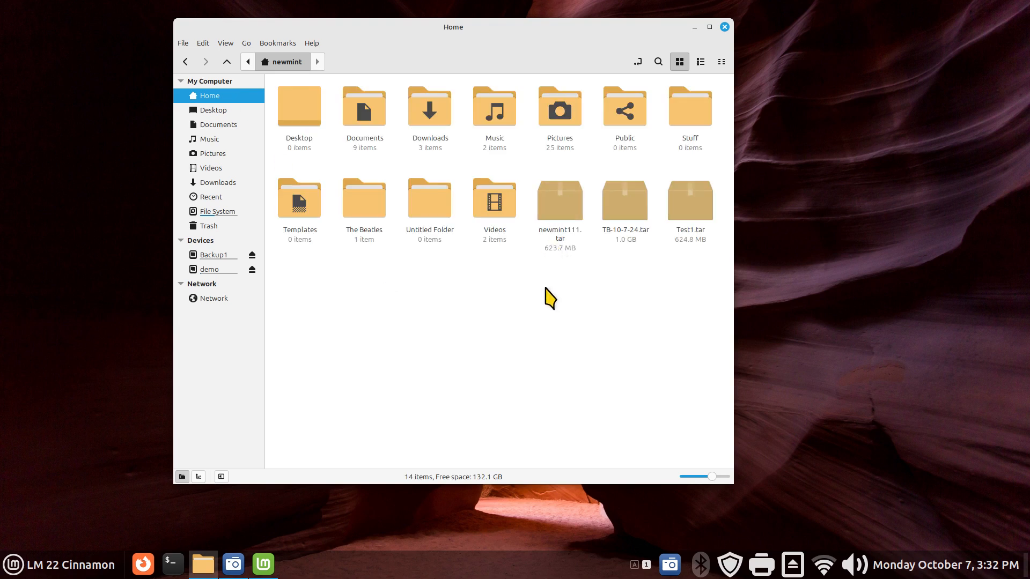
pyautogui.moveTo(526, 302); pyautogui.dragTo(690, 215)
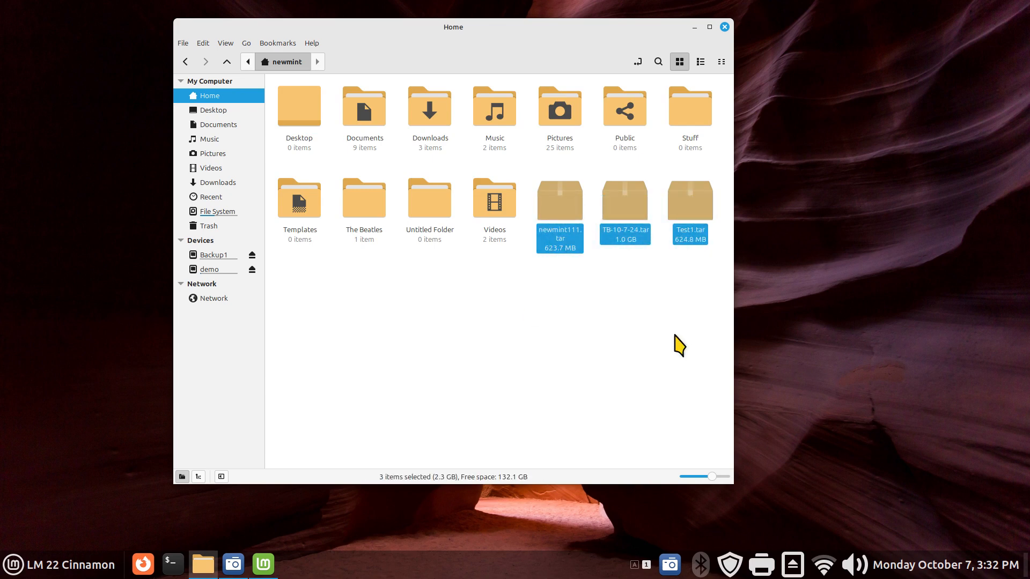
pyautogui.press('Delete')
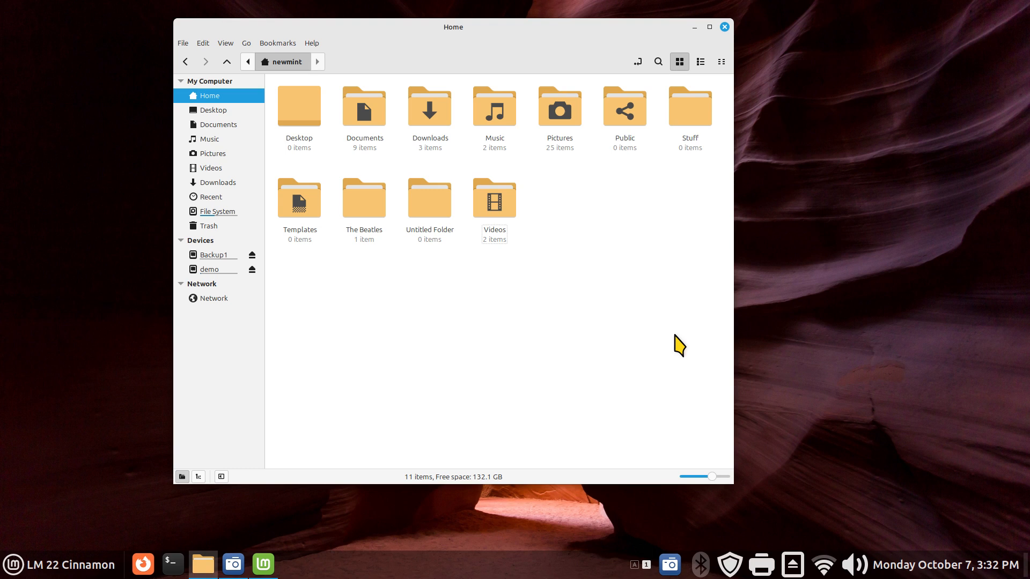
pyautogui.click(724, 27)
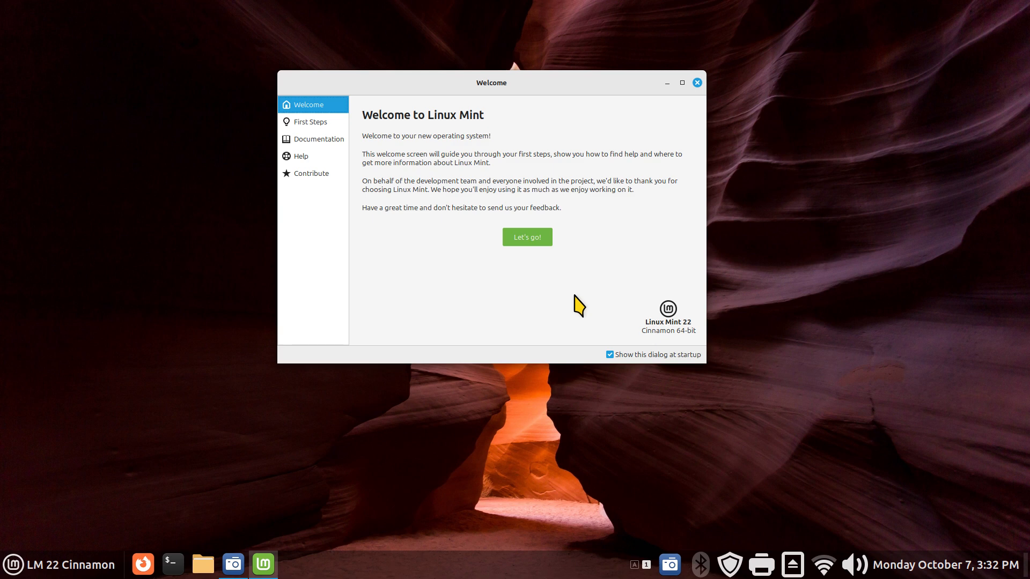
# Close the Welcome window, launch Archive Manager and place its window near the middle of the desktop.
pyautogui.click(697, 83)
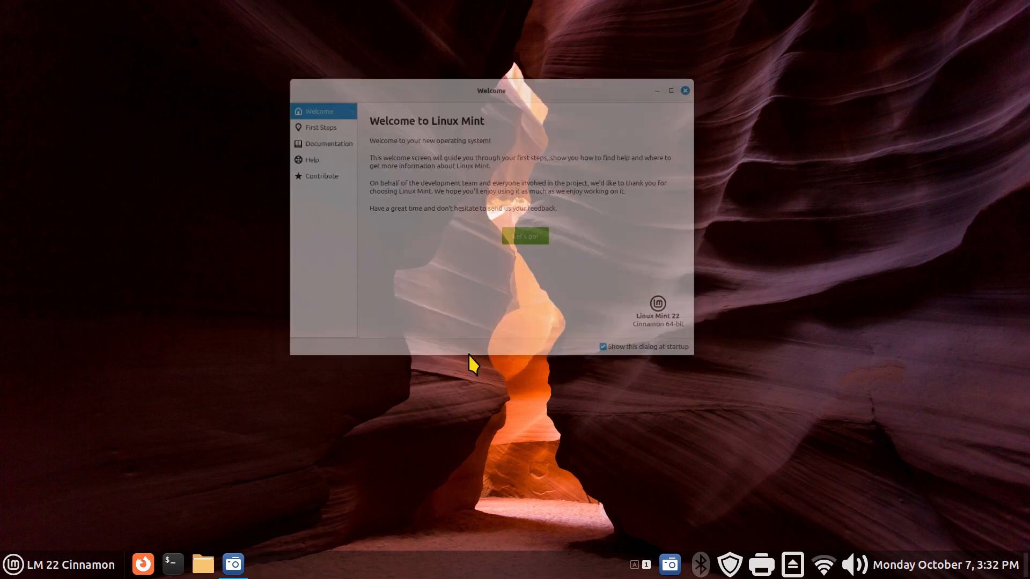
pyautogui.click(53, 570)
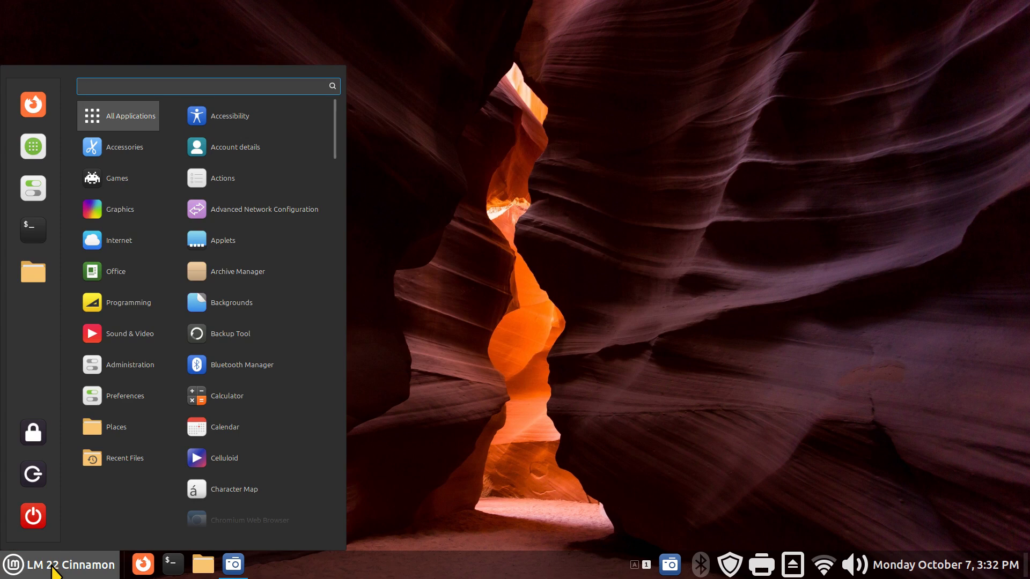
pyautogui.write('ard')
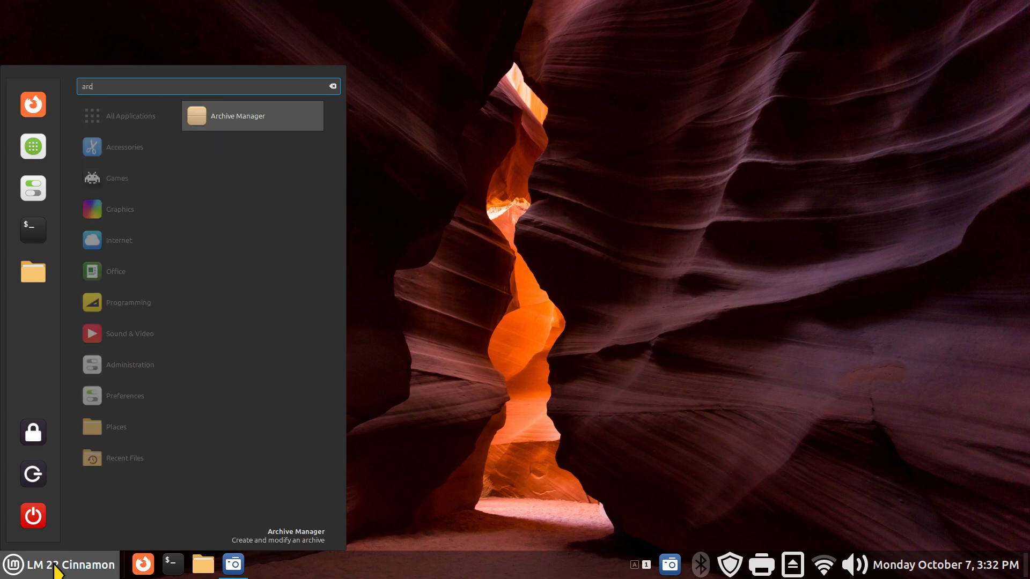
pyautogui.click(234, 116)
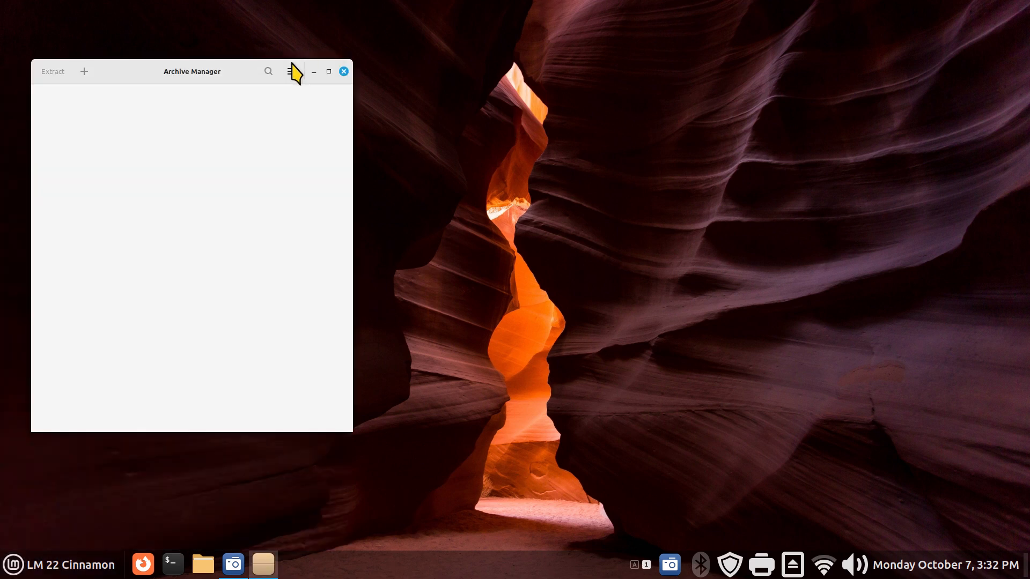
pyautogui.moveTo(197, 64); pyautogui.dragTo(212, 62)
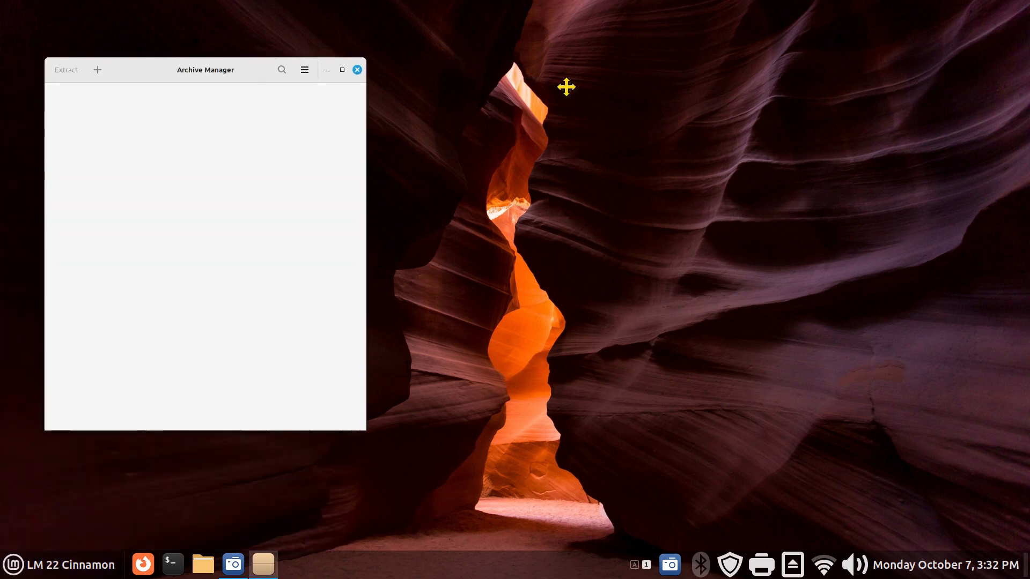
pyautogui.moveTo(566, 87); pyautogui.dragTo(503, 58)
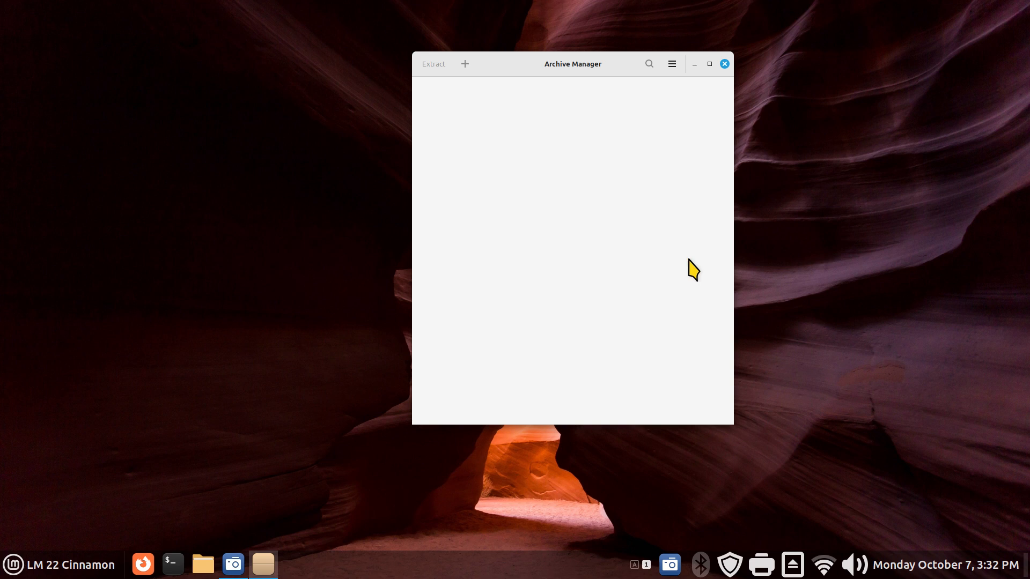
# Check the version information of Archive Manager and close it again.
pyautogui.click(672, 65)
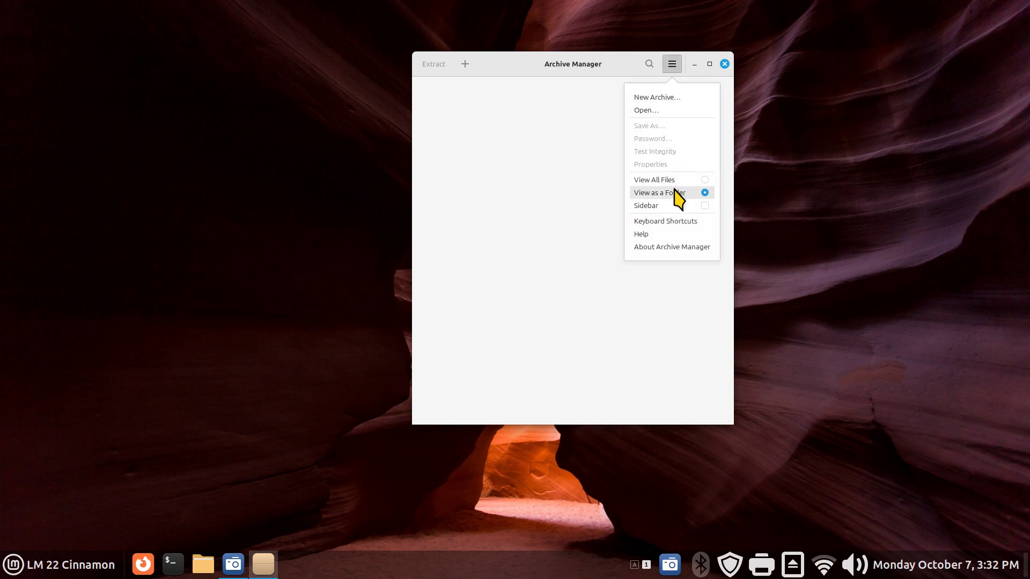
pyautogui.click(671, 251)
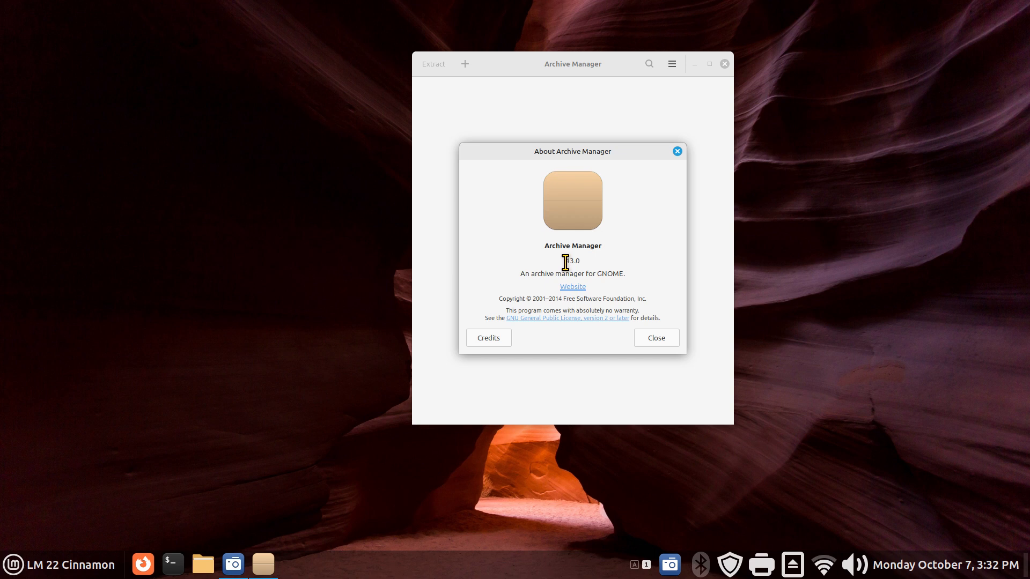
pyautogui.click(665, 339)
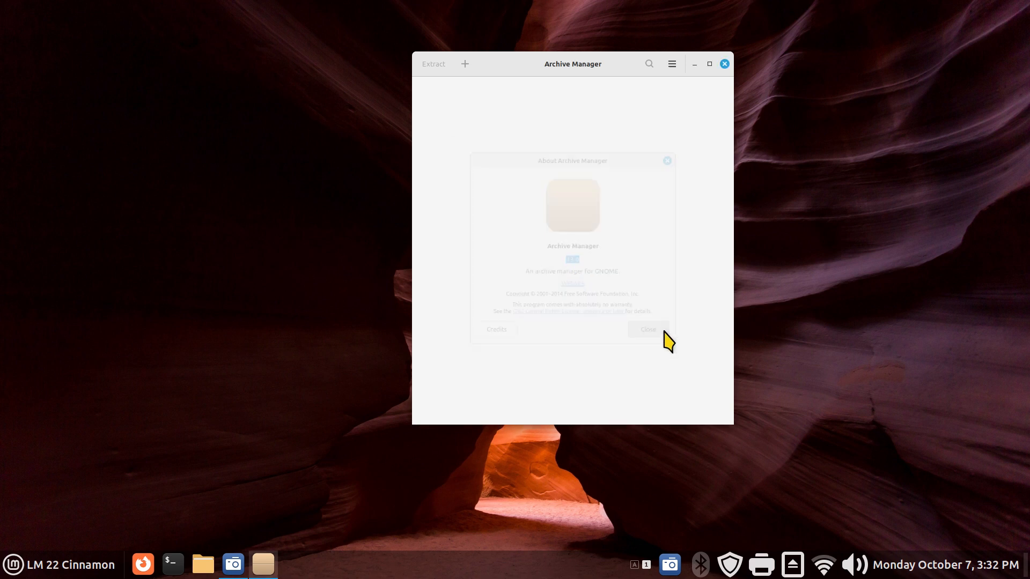
# Create a new archive named Test1 in .tar format in the newmint home folder.
pyautogui.click(674, 65)
pyautogui.click(667, 97)
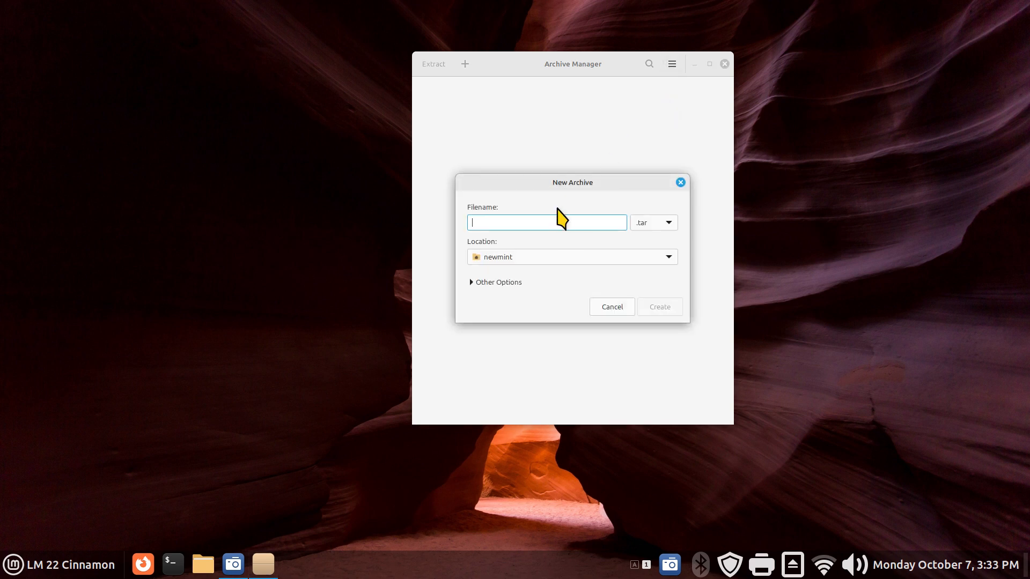
pyautogui.moveTo(552, 183); pyautogui.dragTo(221, 277)
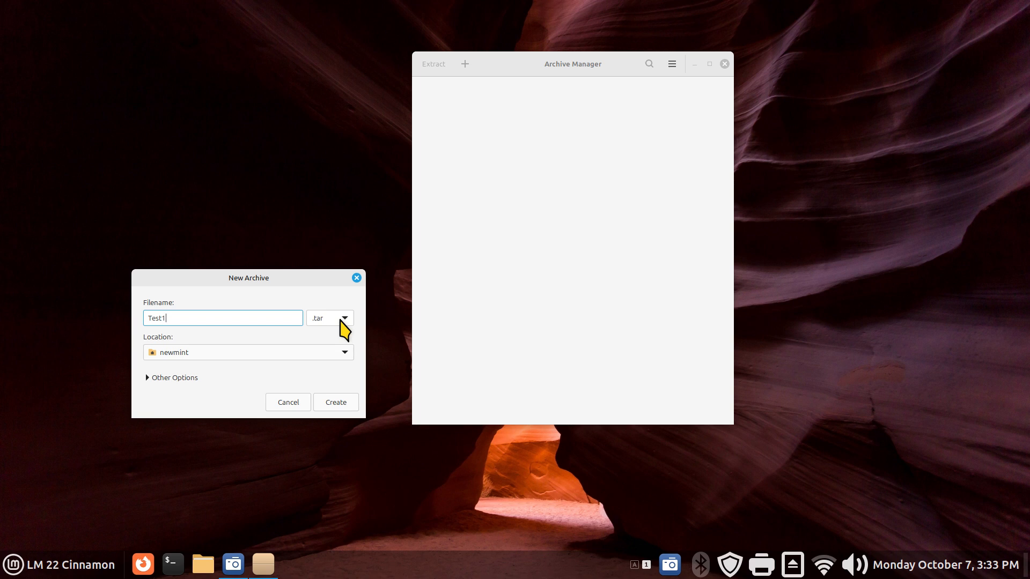
pyautogui.click(344, 325)
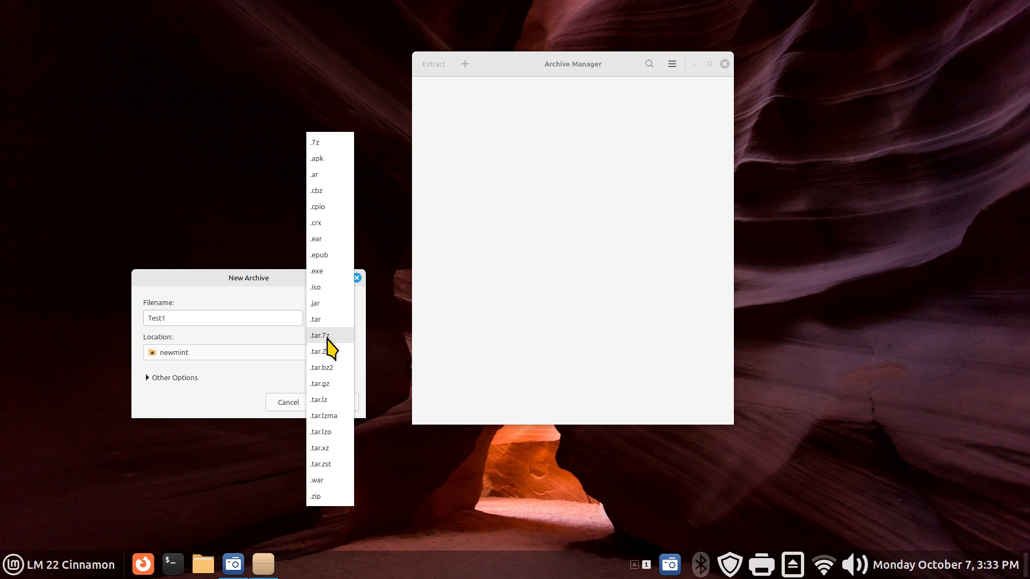
pyautogui.click(329, 320)
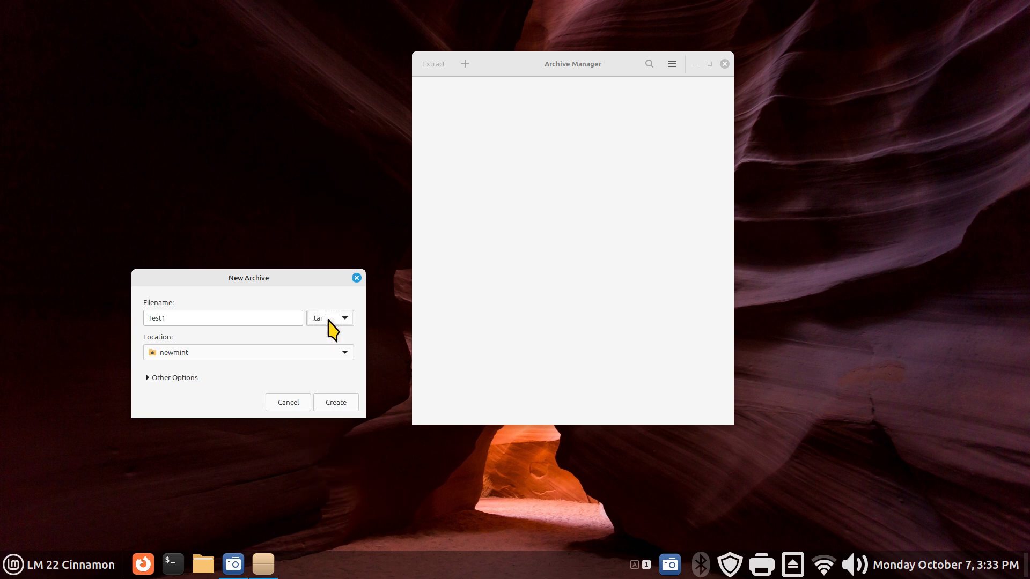
pyautogui.click(334, 403)
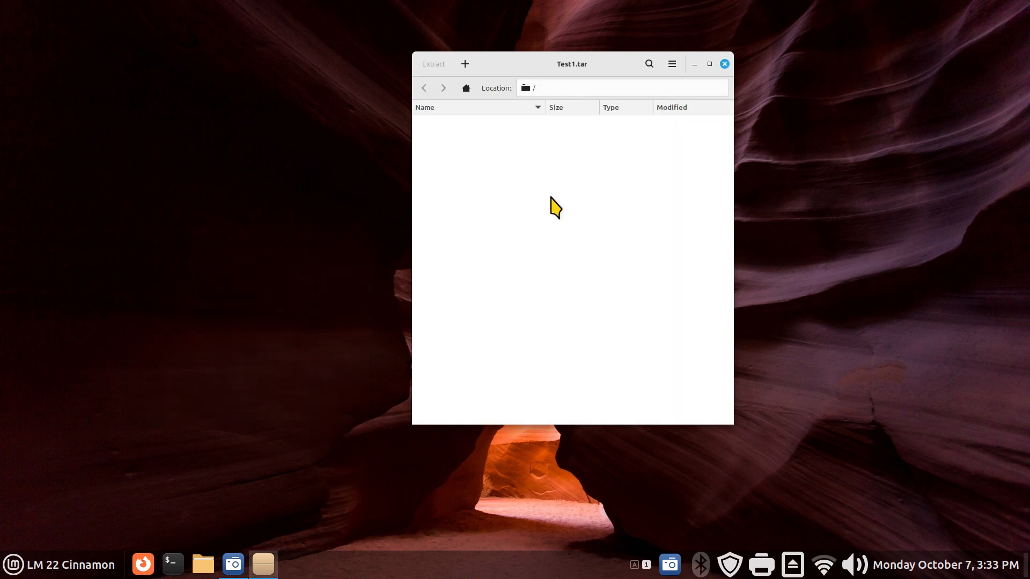
# With the archive window moved aside, look through the demo drive, the Backup1 drive and the Home folder in the file manager.
pyautogui.moveTo(537, 69); pyautogui.dragTo(738, 100)
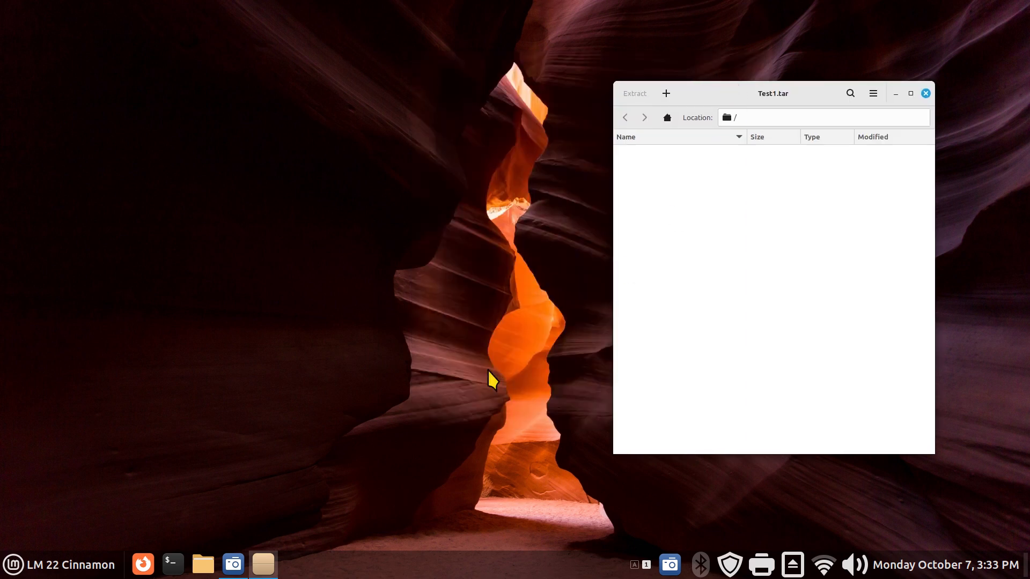
pyautogui.click(203, 563)
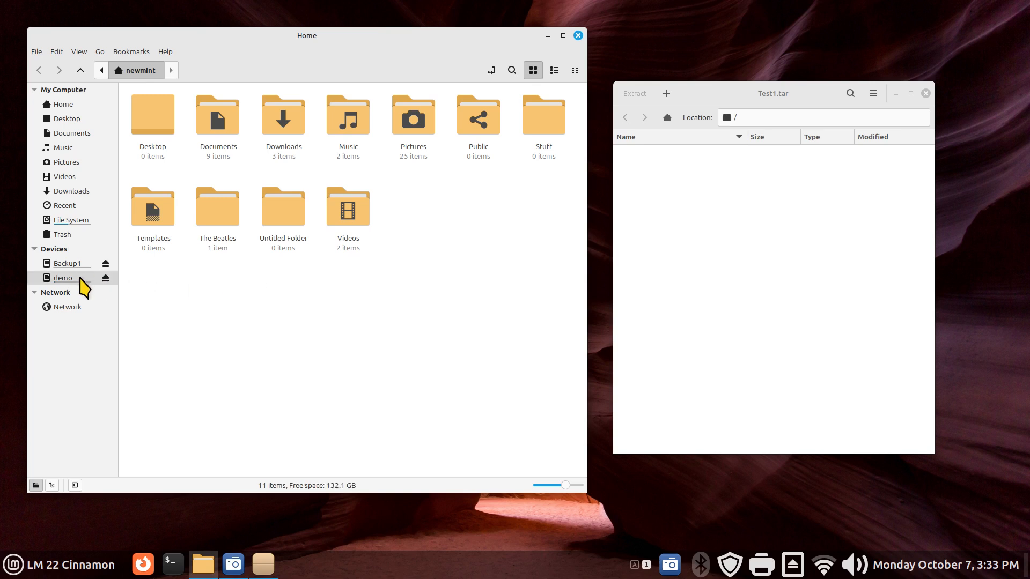
pyautogui.click(84, 284)
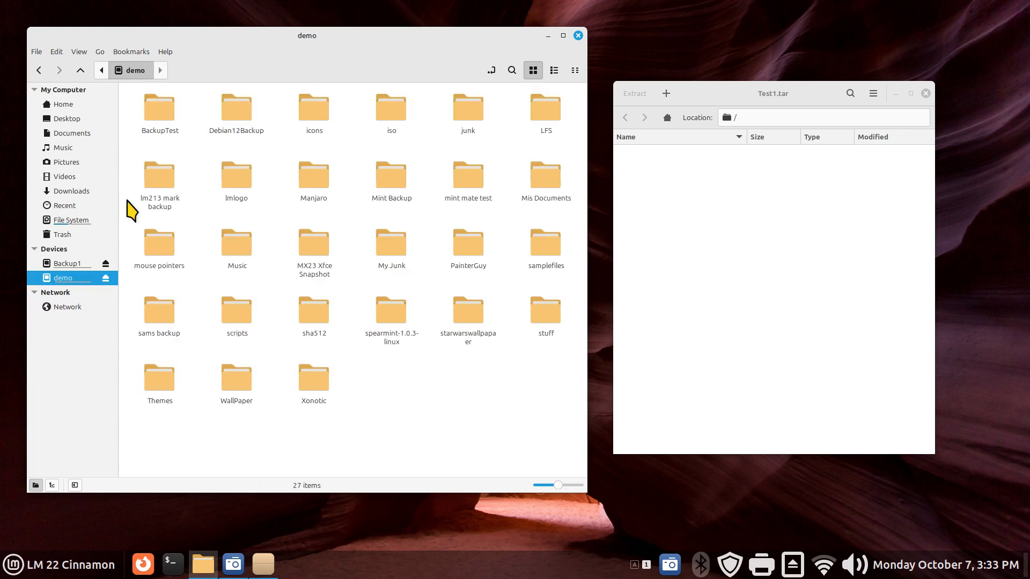
pyautogui.click(69, 264)
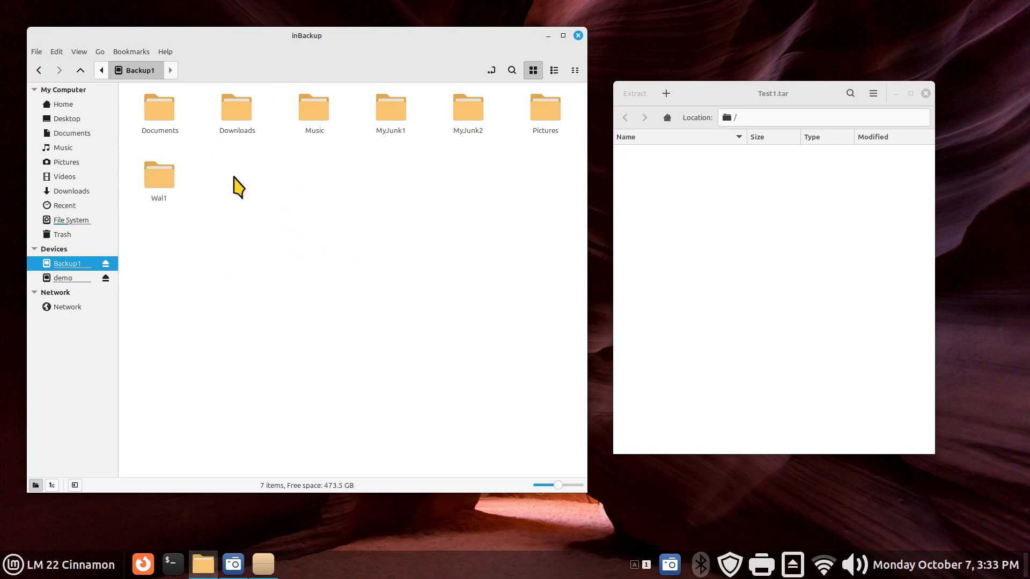
pyautogui.click(75, 105)
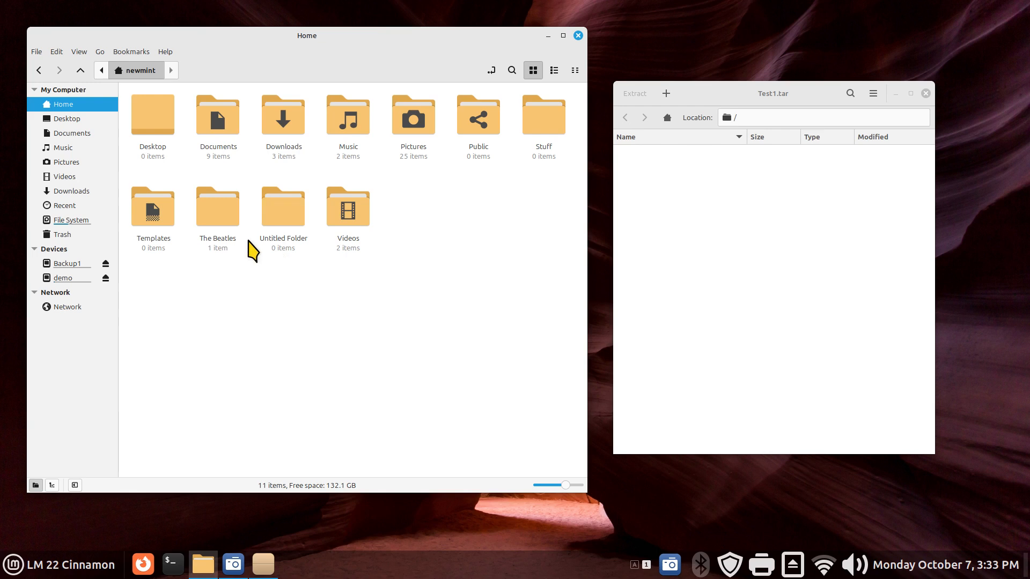
pyautogui.click(577, 36)
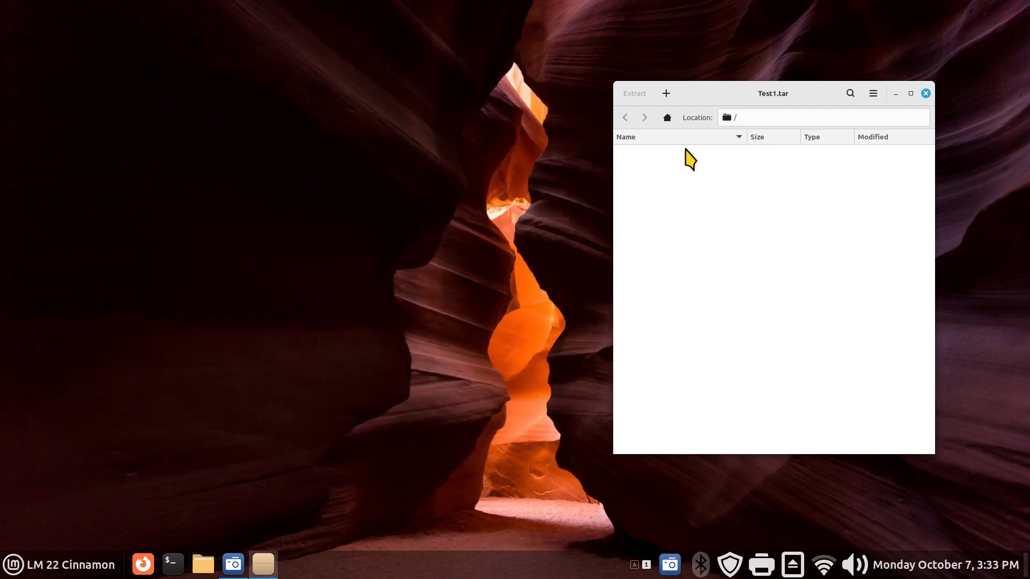
# Add the file Free DNS from the Mis Documents folder on the demo drive to the Test1.tar archive.
pyautogui.click(666, 94)
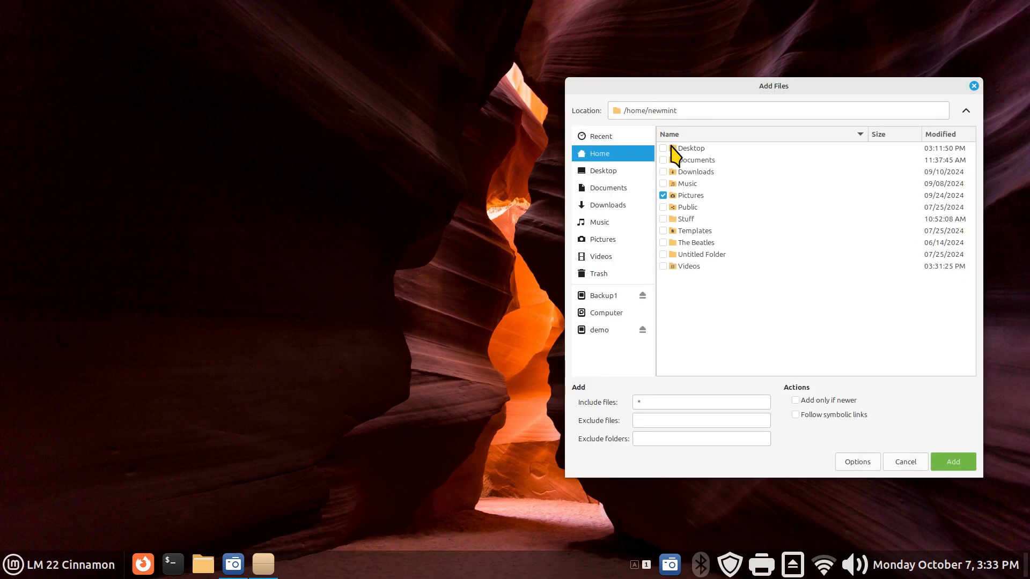
pyautogui.click(599, 330)
pyautogui.moveTo(770, 90); pyautogui.dragTo(346, 107)
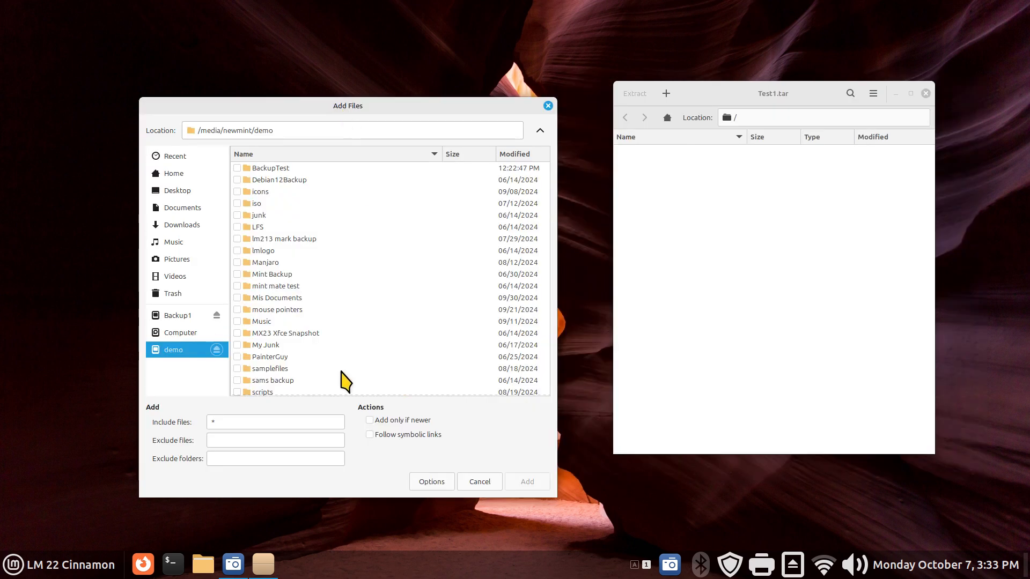
pyautogui.doubleClick(283, 299)
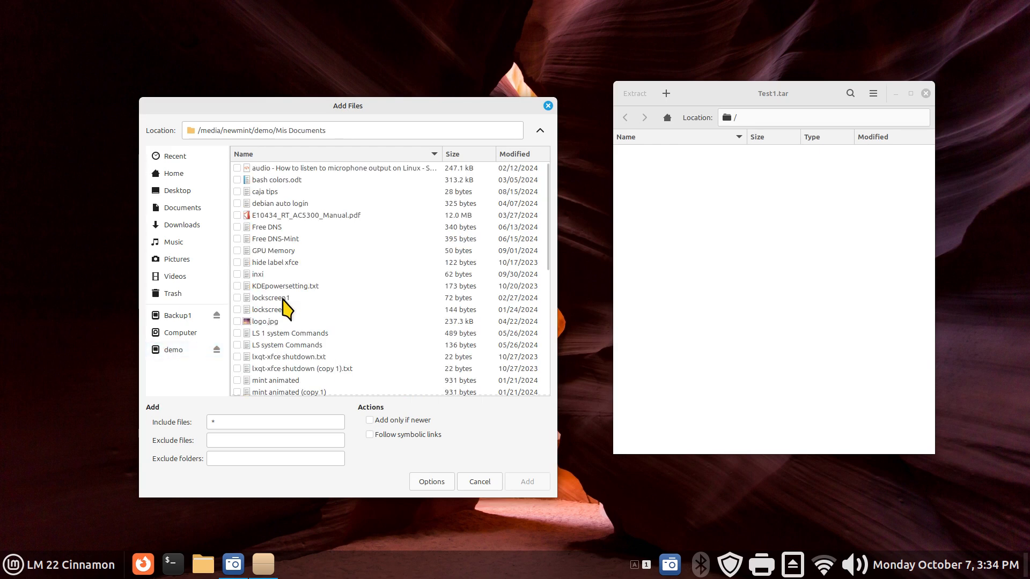
pyautogui.click(237, 227)
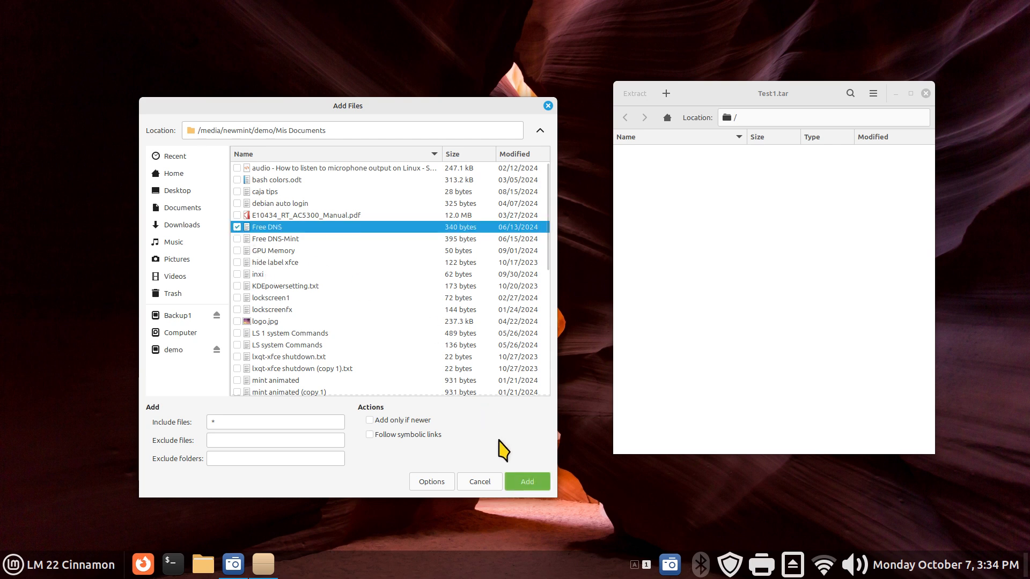
pyautogui.click(528, 482)
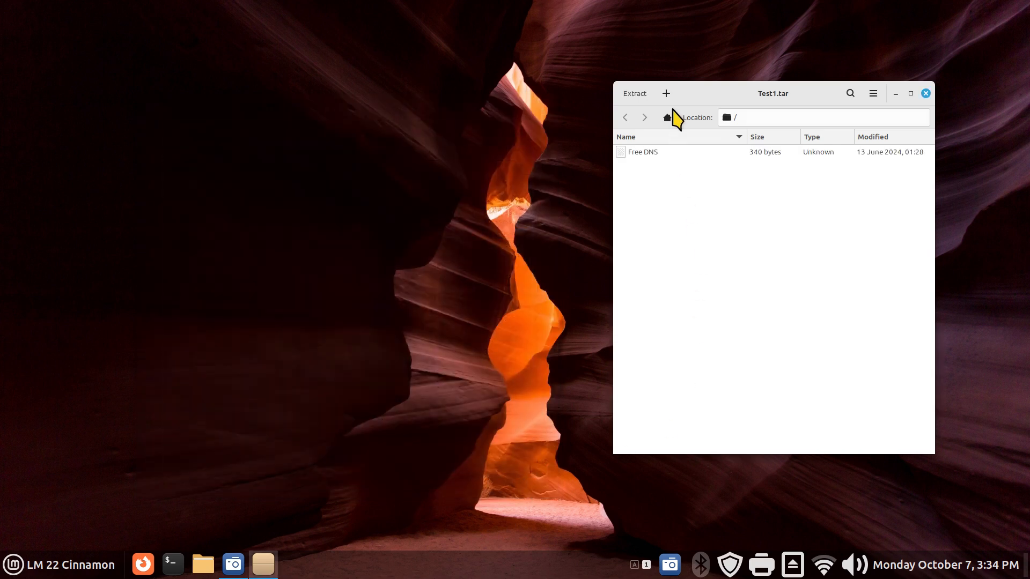
# Add the icons folder from the demo drive to the Test1.tar archive.
pyautogui.click(666, 94)
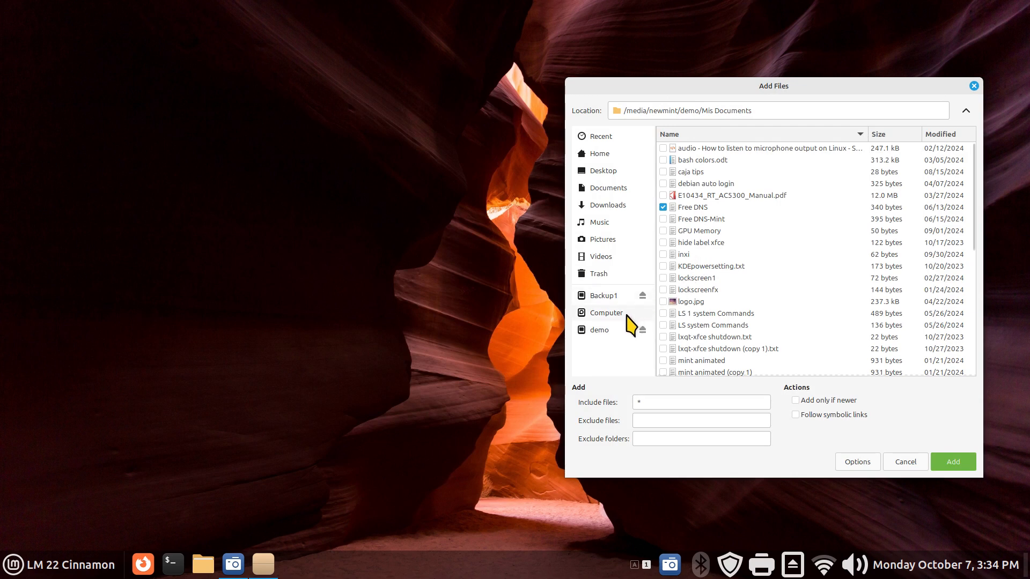
pyautogui.click(601, 331)
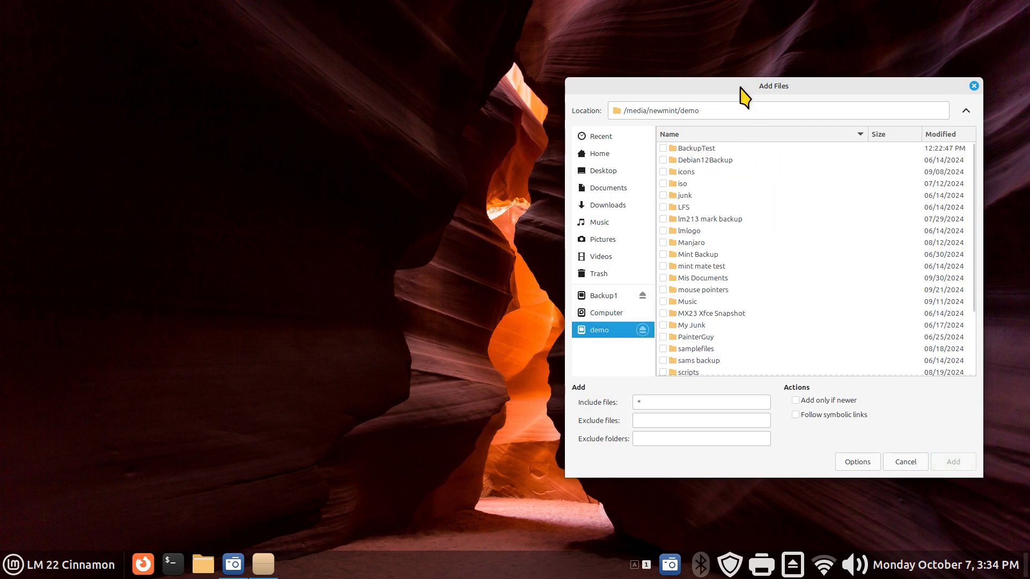
pyautogui.moveTo(744, 96); pyautogui.dragTo(271, 120)
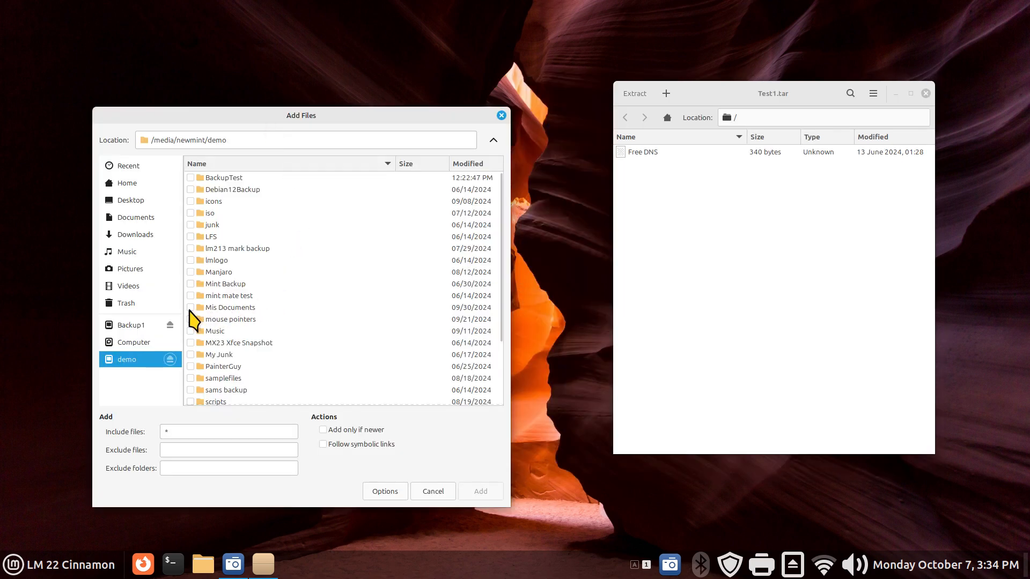
pyautogui.click(190, 201)
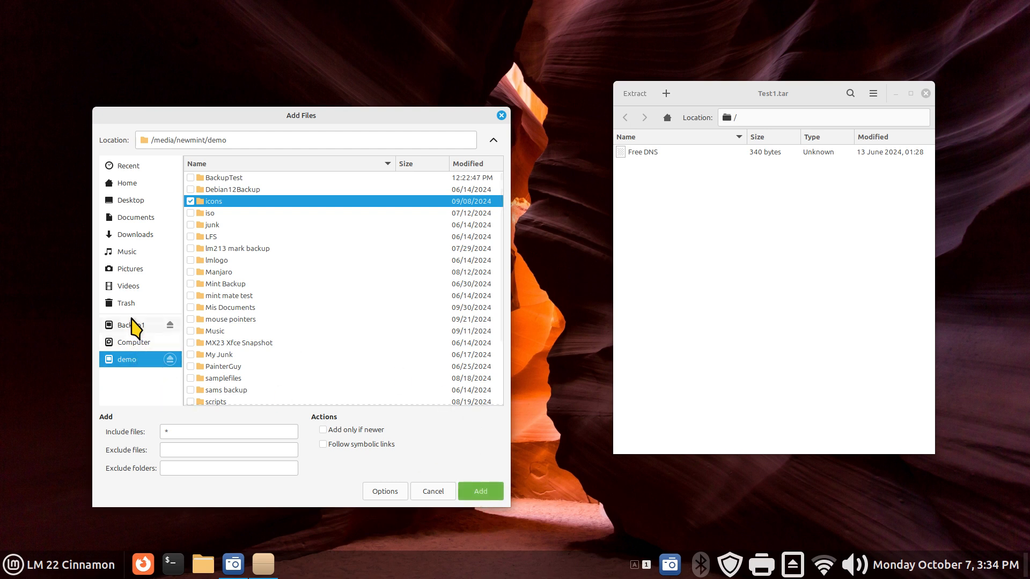
pyautogui.click(477, 492)
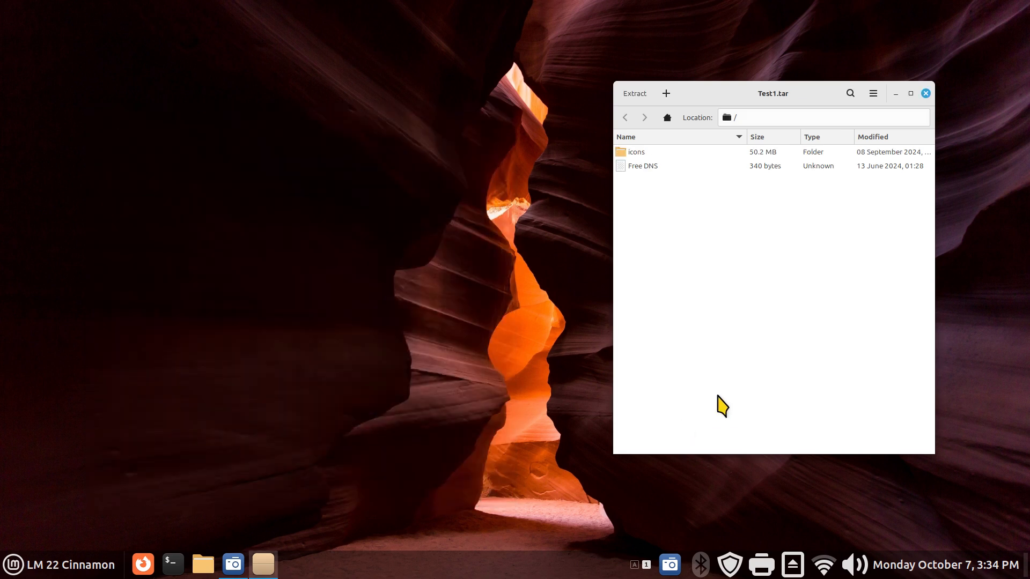
# Add the Wal1 folder from the Backup1 drive to the Test1.tar archive.
pyautogui.click(666, 93)
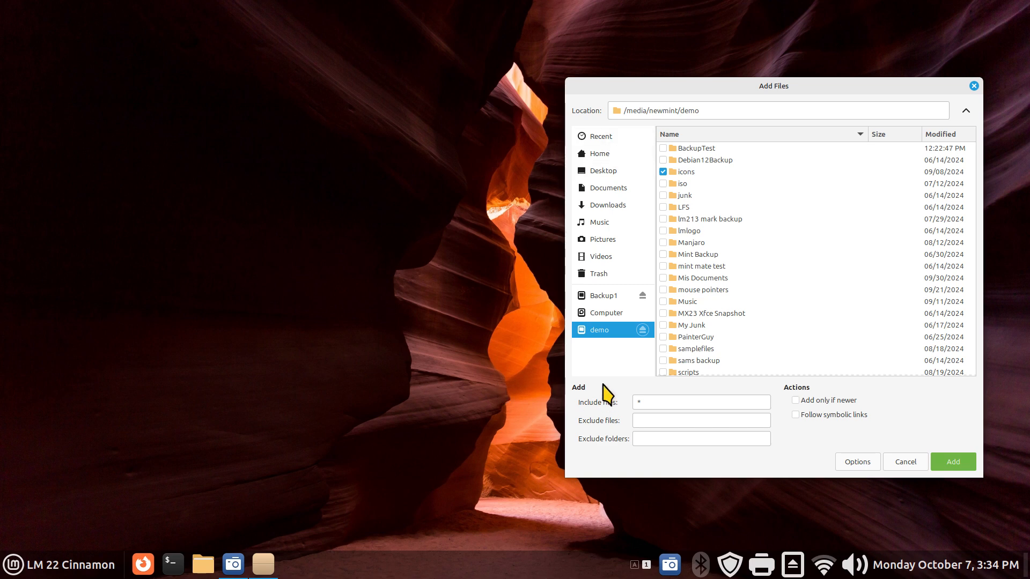
pyautogui.moveTo(729, 97); pyautogui.dragTo(247, 114)
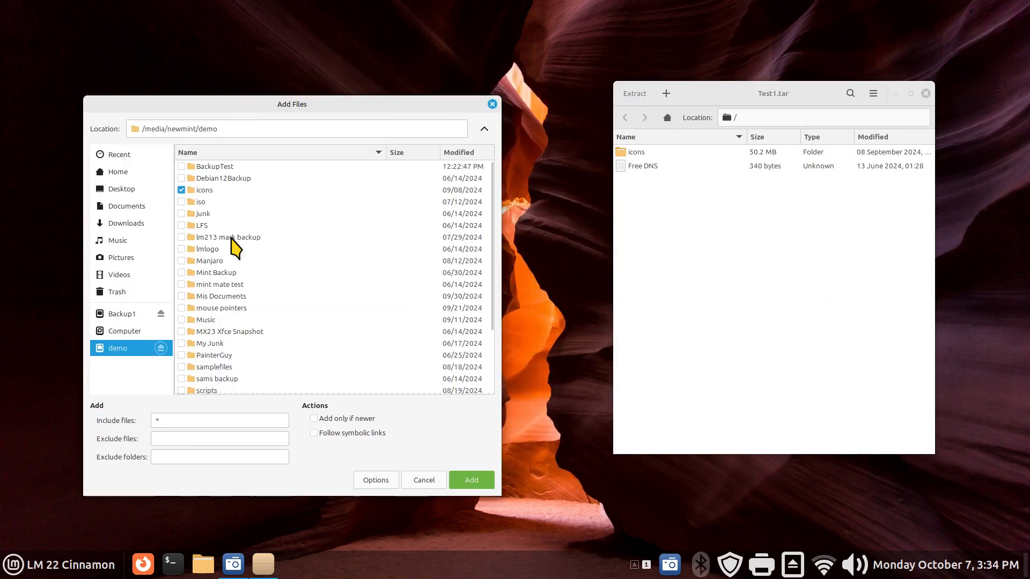
pyautogui.click(129, 315)
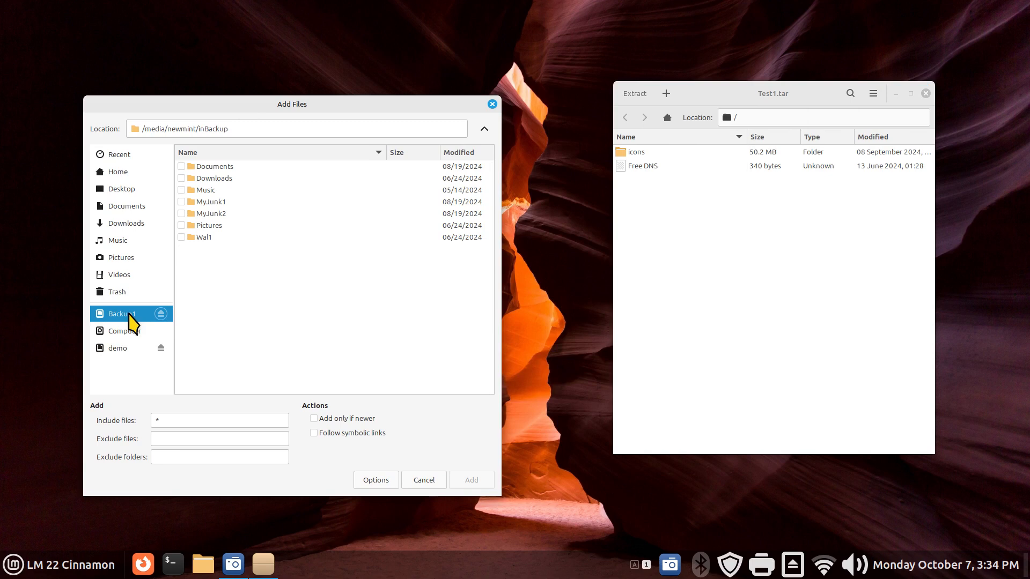
pyautogui.click(181, 237)
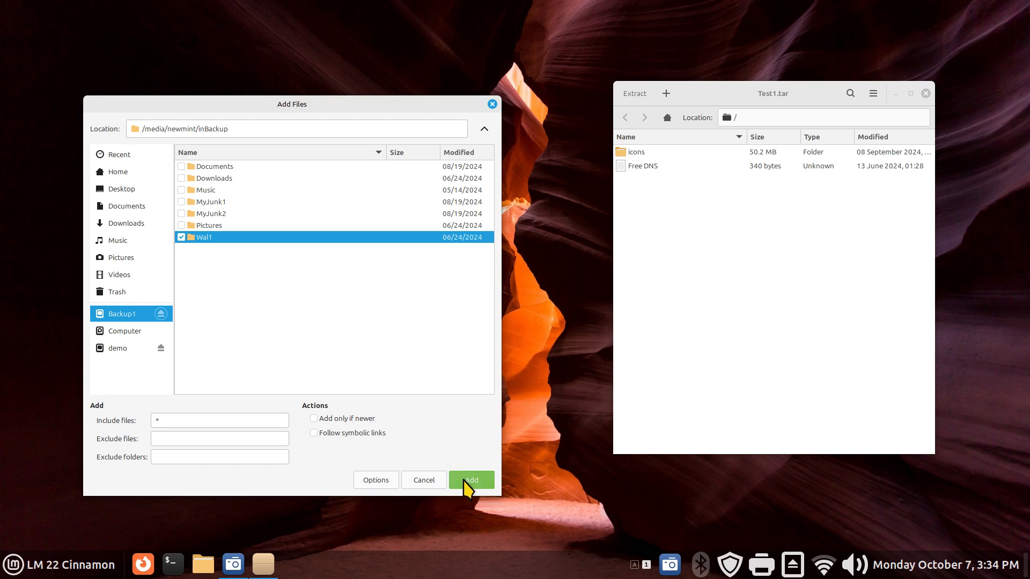
pyautogui.click(470, 482)
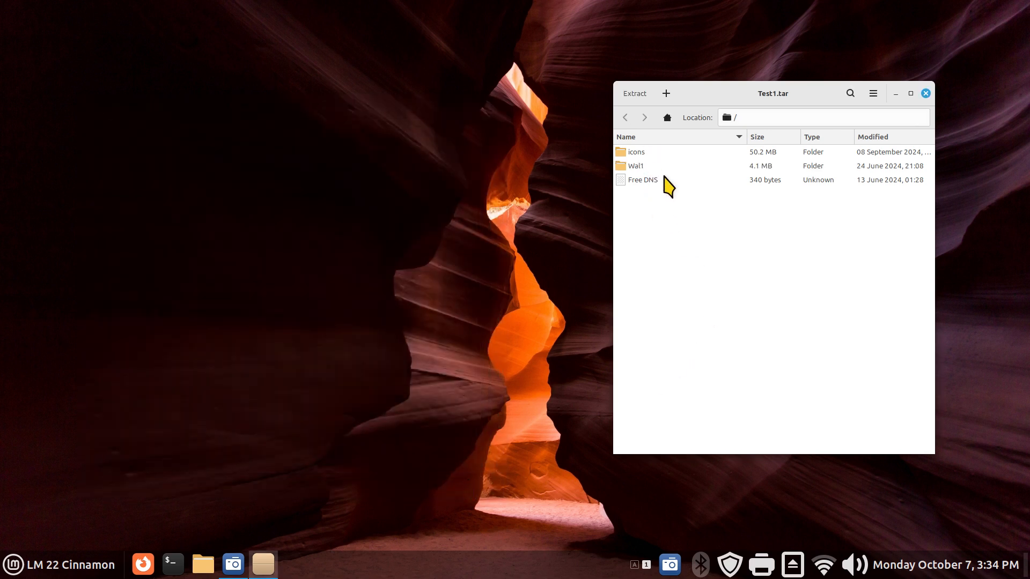
# Add the Pictures folder from the Home folder to the Test1.tar archive.
pyautogui.click(666, 94)
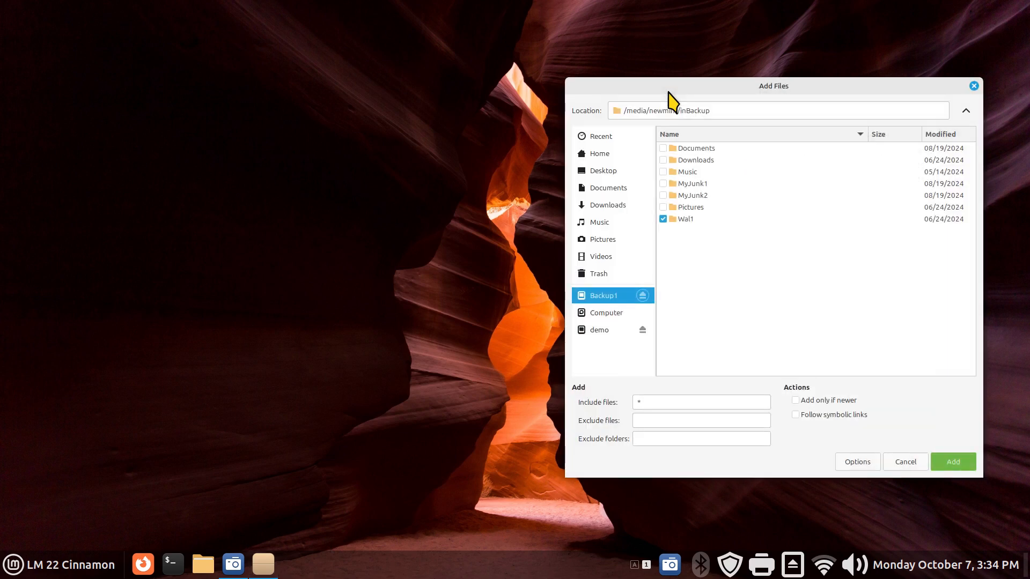
pyautogui.moveTo(294, 68); pyautogui.dragTo(188, 92)
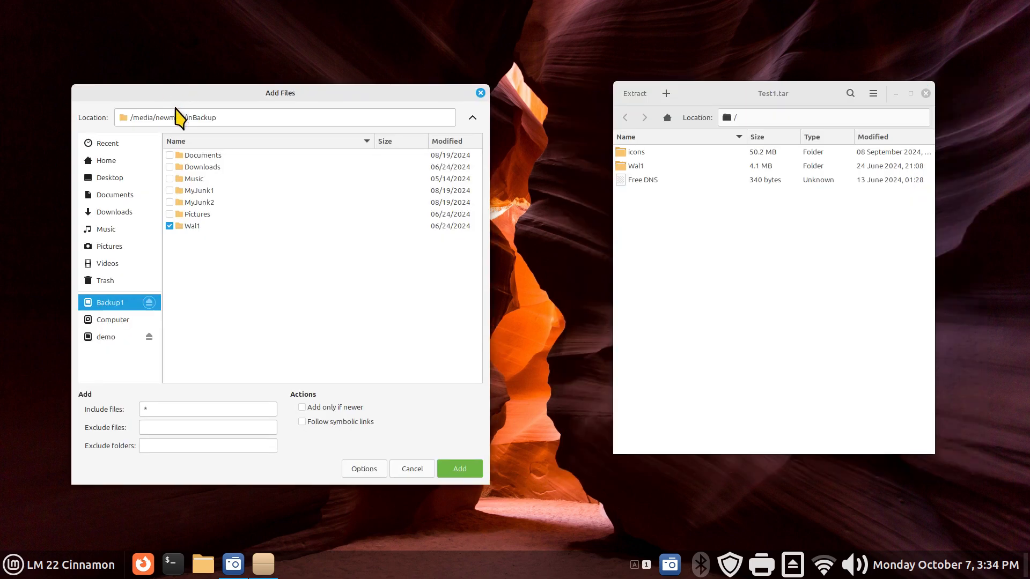
pyautogui.click(130, 160)
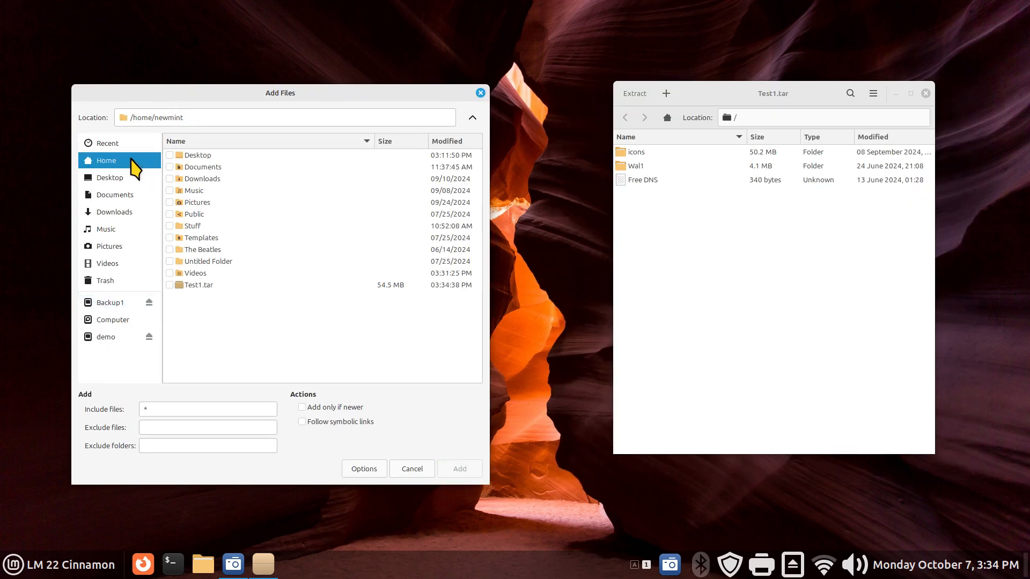
pyautogui.click(170, 203)
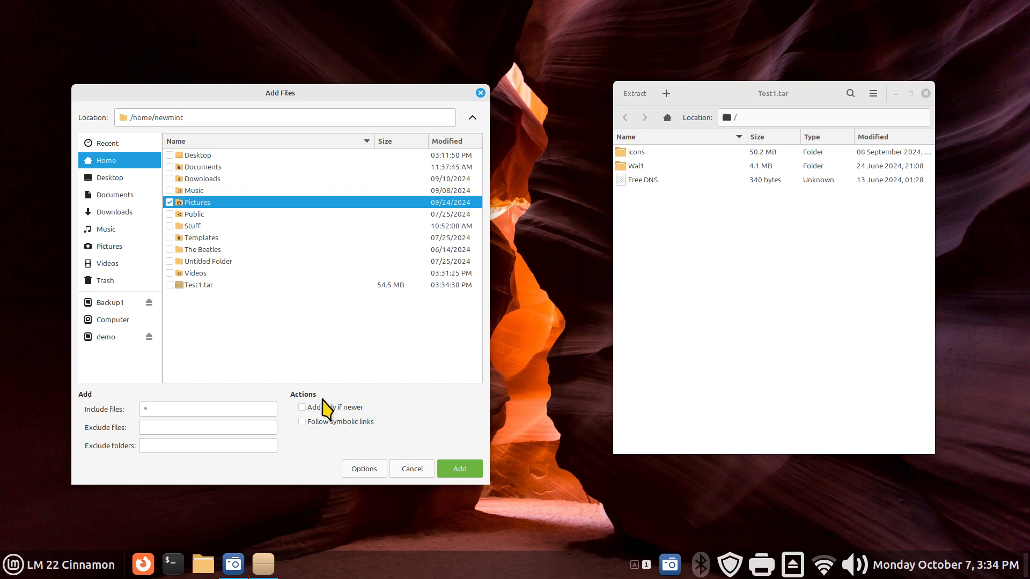
pyautogui.click(460, 477)
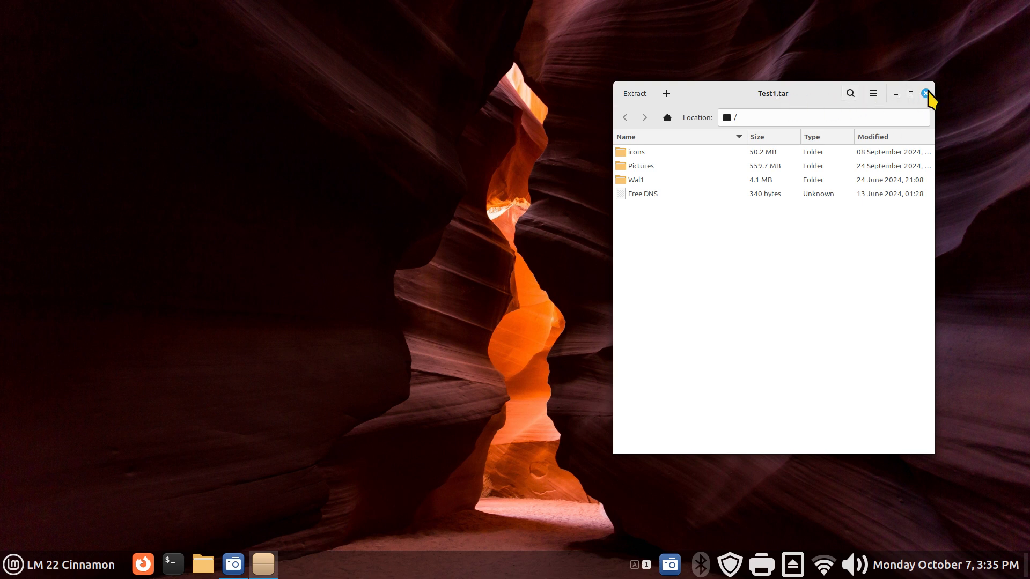
# Close the archive, reopen Test1.tar from the Home folder in the file manager to check its contents, and close it again.
pyautogui.click(926, 94)
pyautogui.click(203, 564)
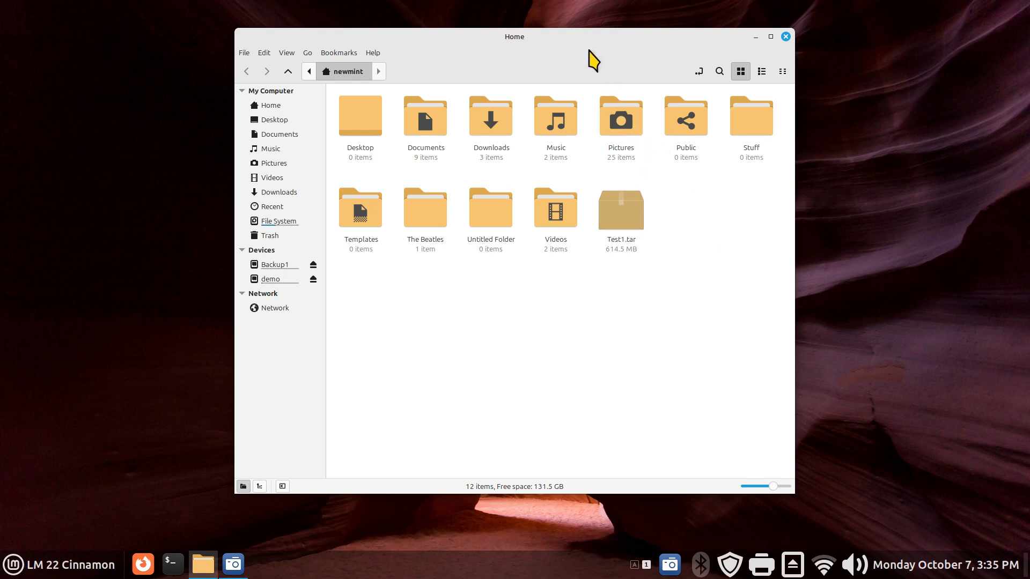
pyautogui.moveTo(590, 41); pyautogui.dragTo(532, 35)
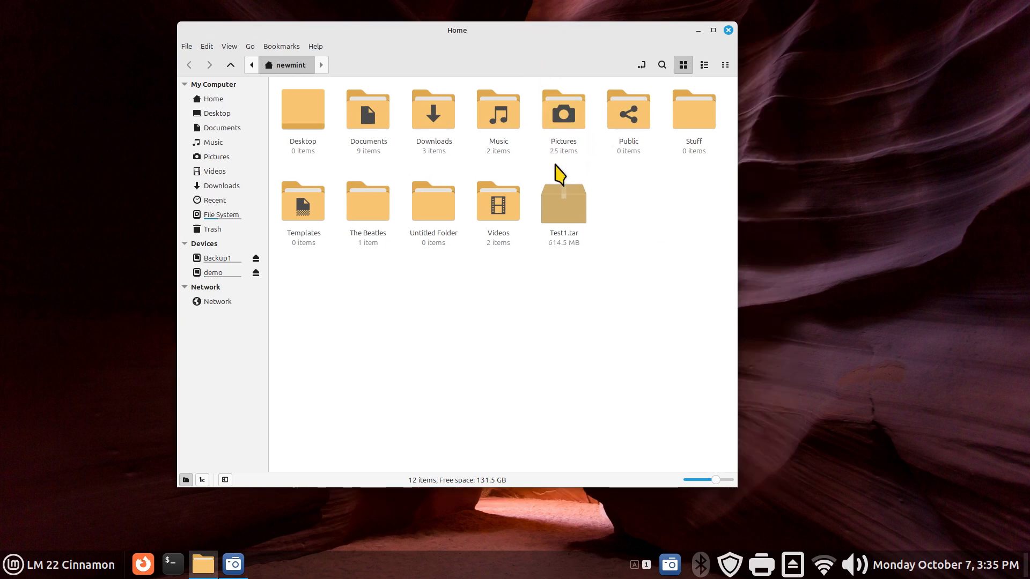
pyautogui.doubleClick(563, 209)
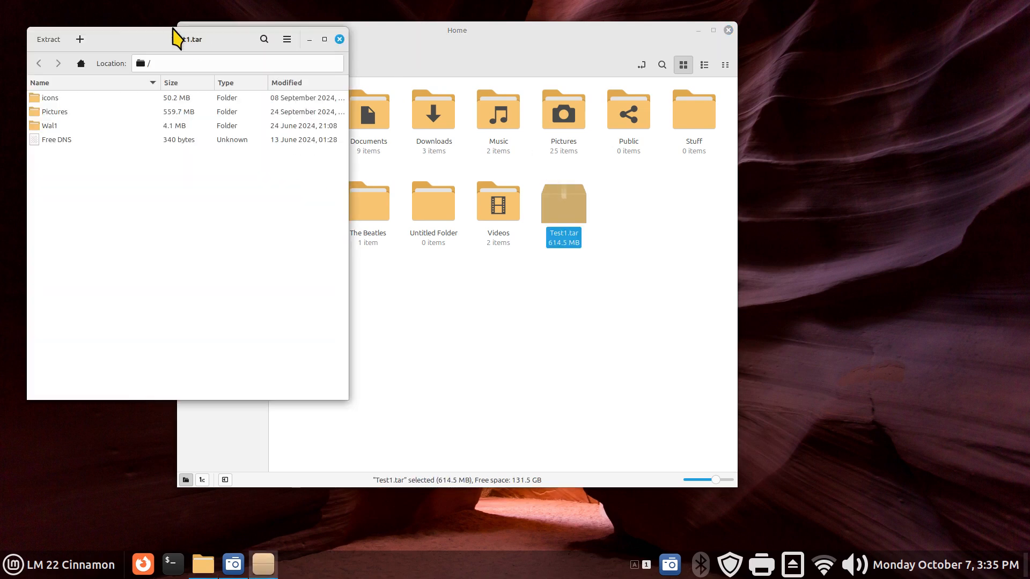
pyautogui.moveTo(173, 30); pyautogui.dragTo(793, 138)
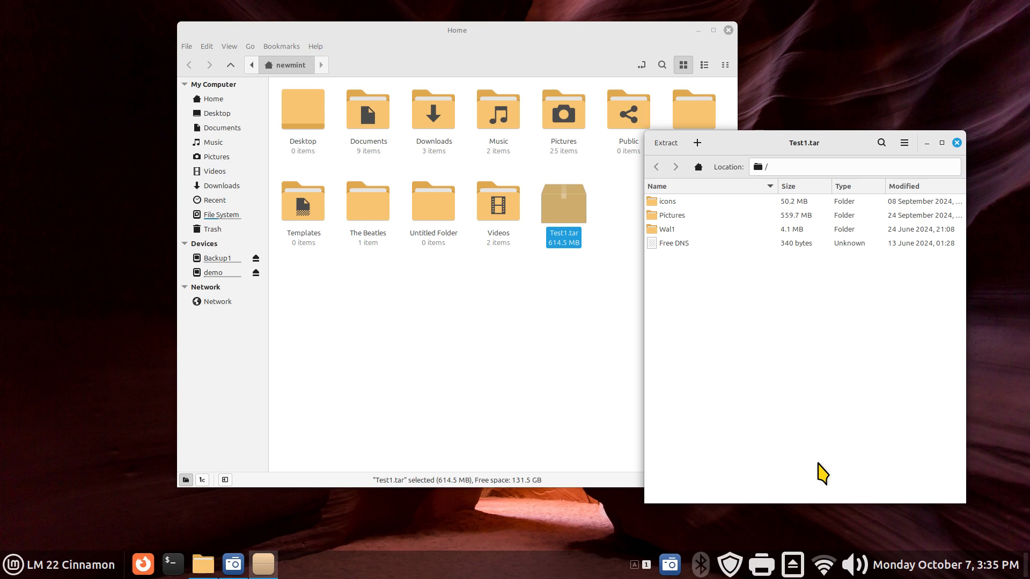
pyautogui.click(956, 142)
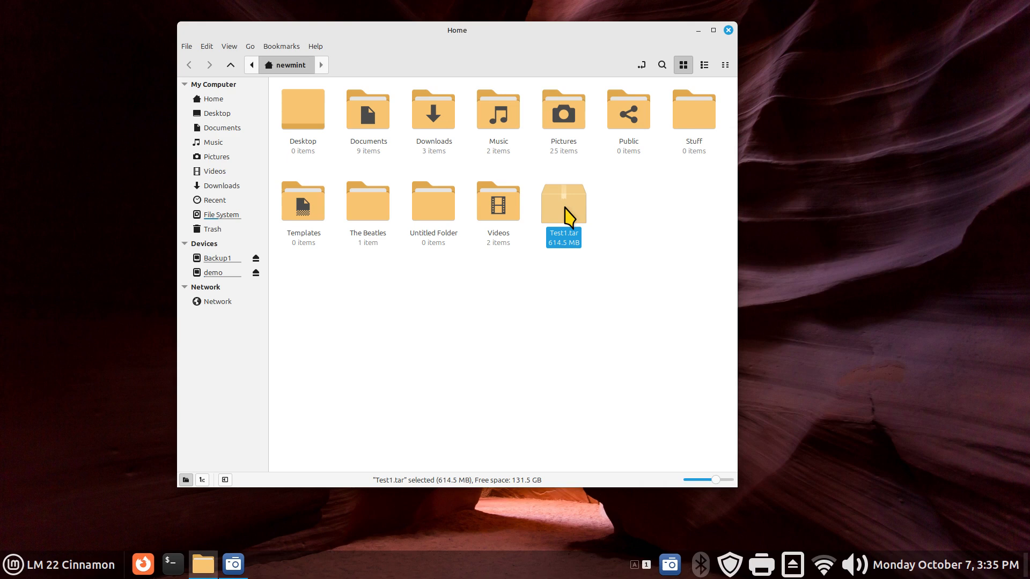
# Open USB Stick Formatter, read the compatibility notes for the available filesystems, and close it.
pyautogui.click(45, 572)
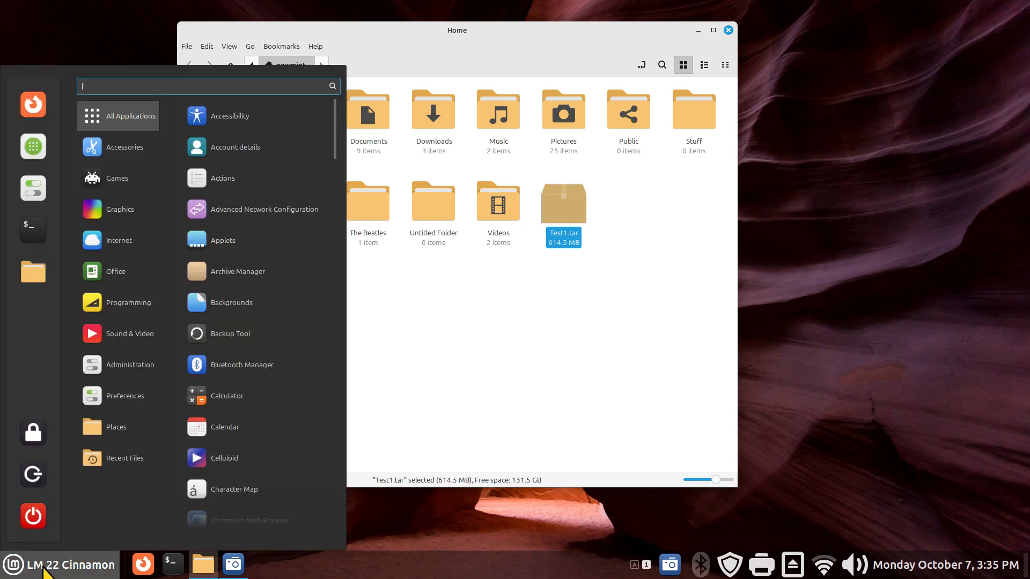
pyautogui.write('usb')
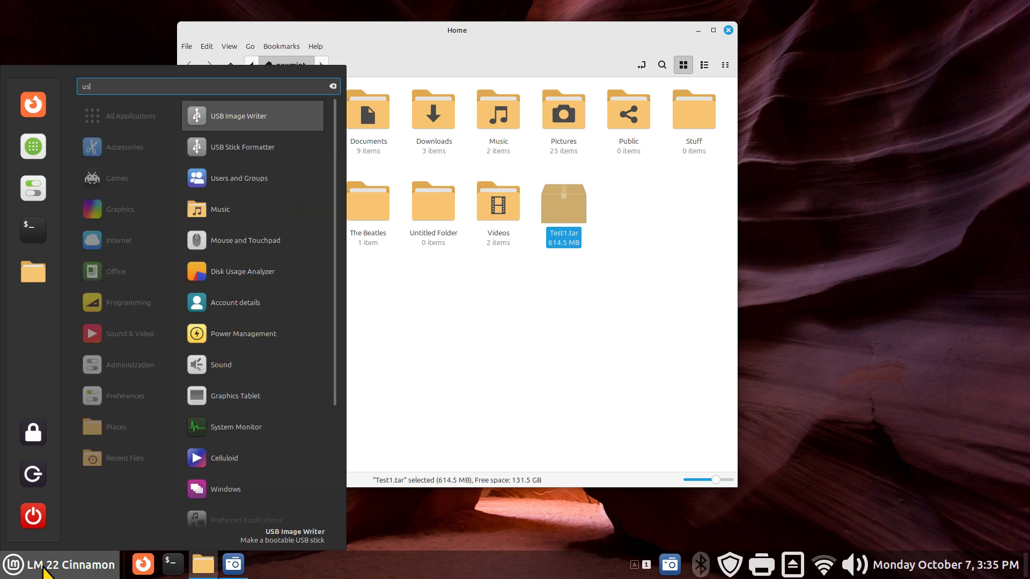
pyautogui.click(248, 152)
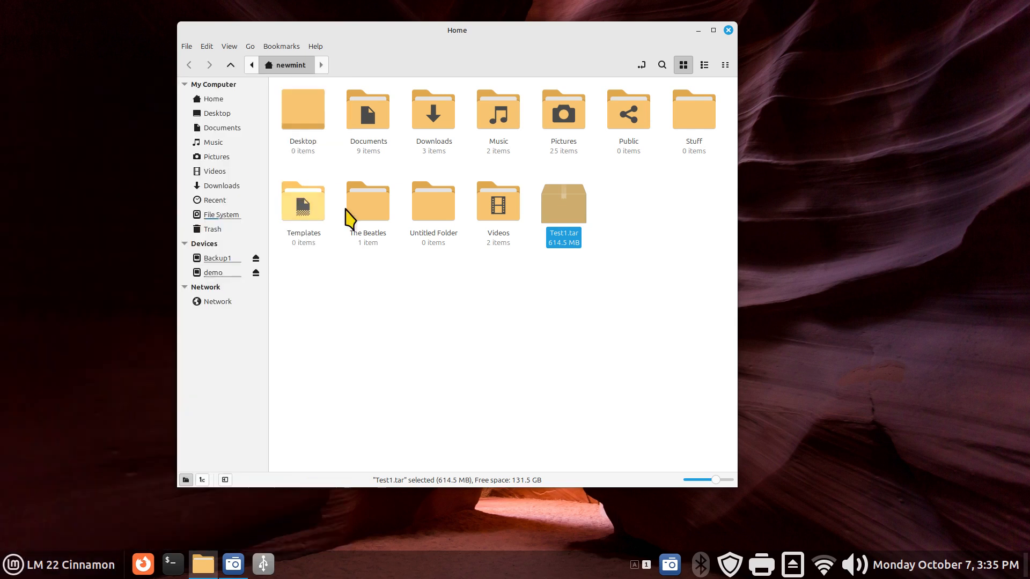
pyautogui.moveTo(493, 218); pyautogui.dragTo(434, 299)
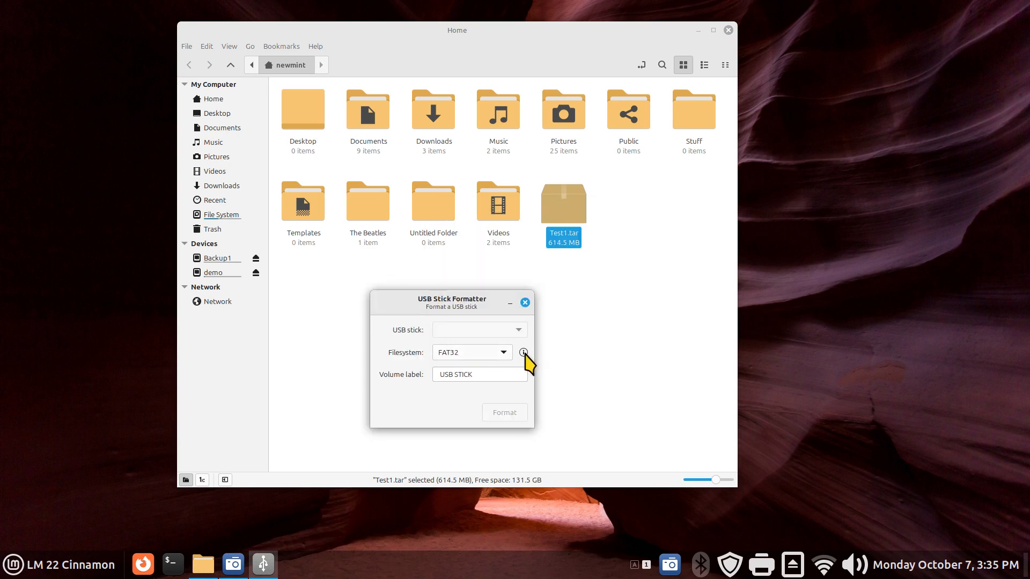
pyautogui.moveTo(525, 354)
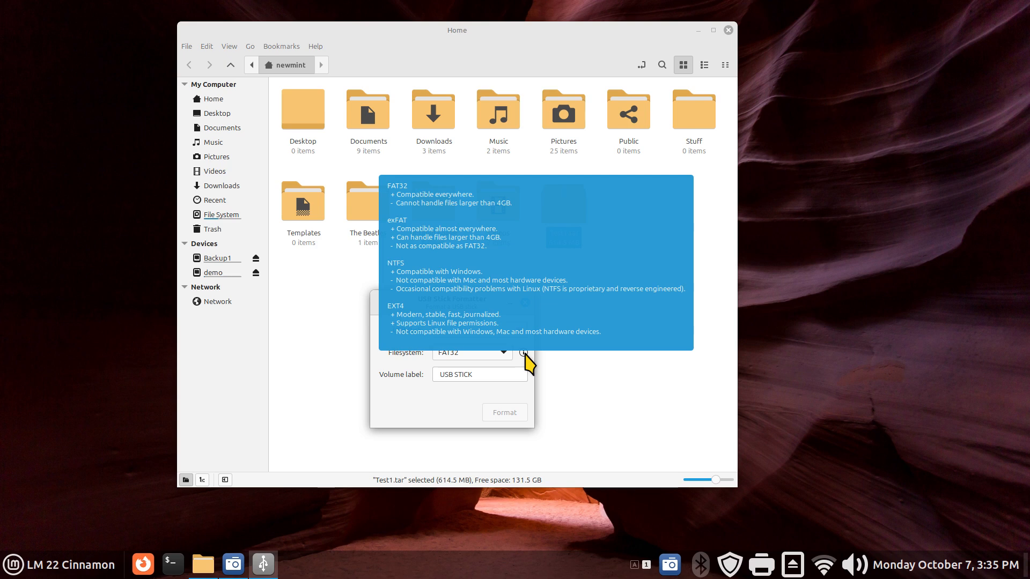
pyautogui.click(525, 303)
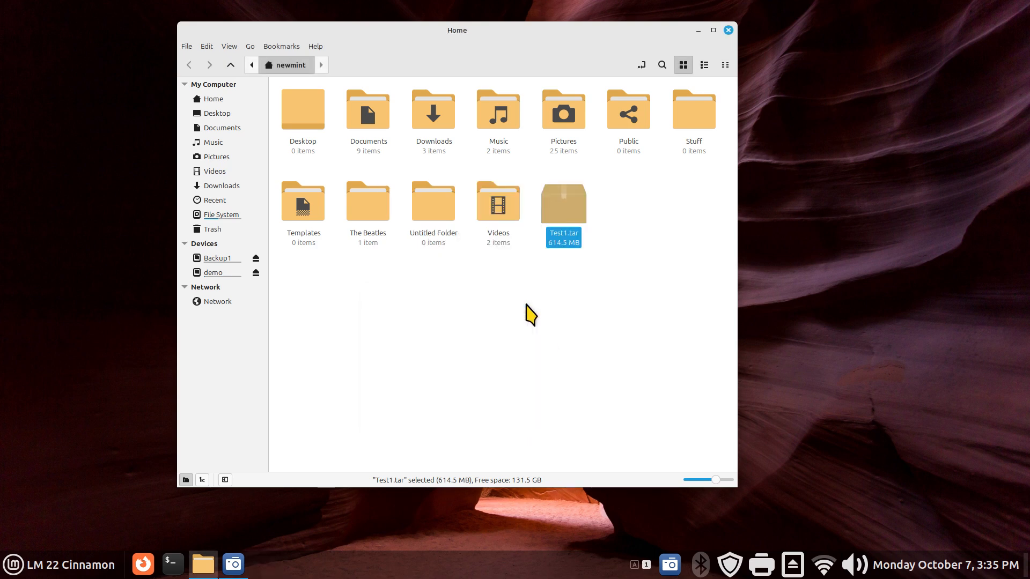
# Reopen Test1.tar and extract 1.jpg from its Pictures folder to the desktop and 3.jpg to the Home folder.
pyautogui.doubleClick(566, 216)
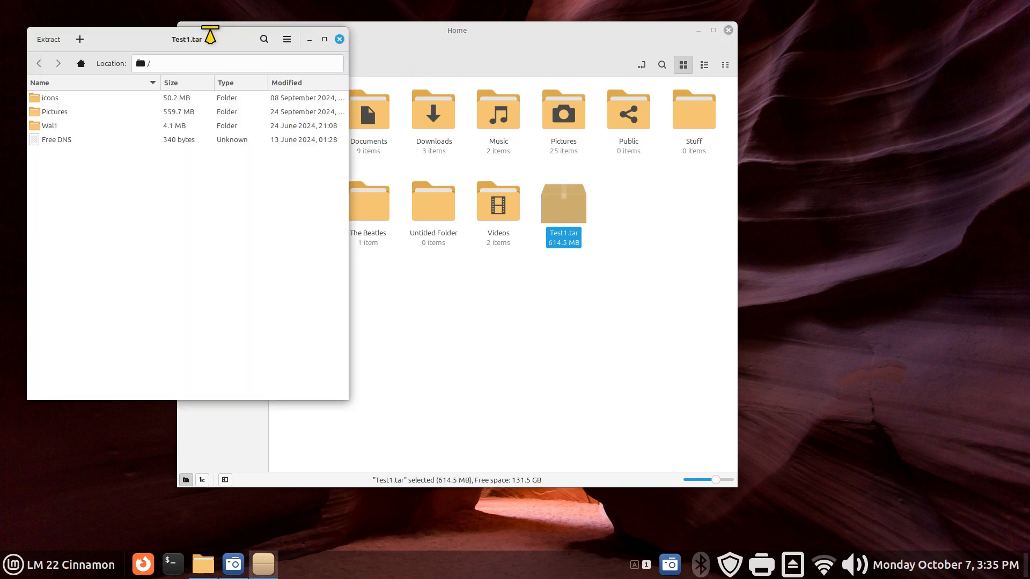
pyautogui.moveTo(202, 42); pyautogui.dragTo(837, 151)
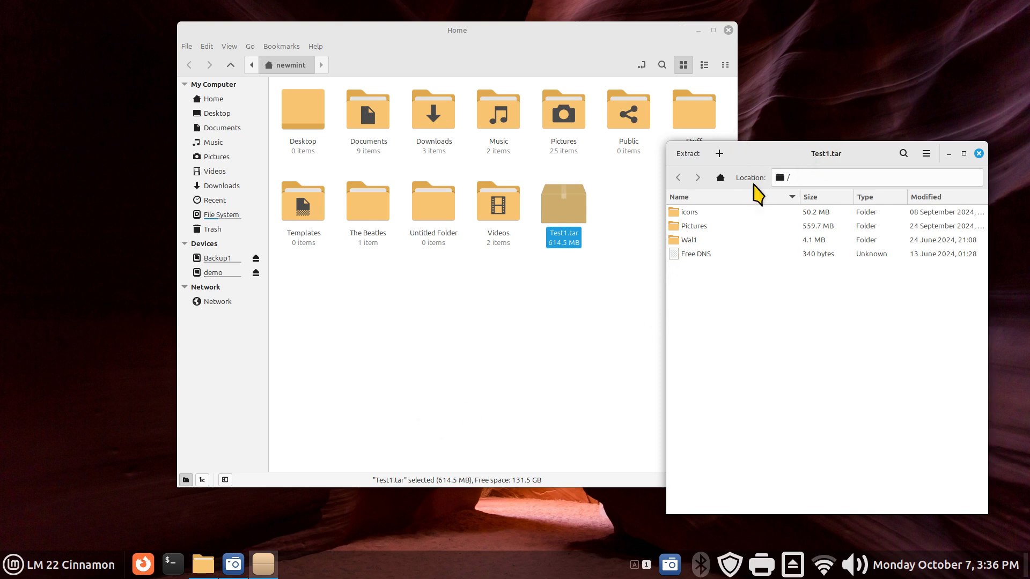
pyautogui.doubleClick(679, 227)
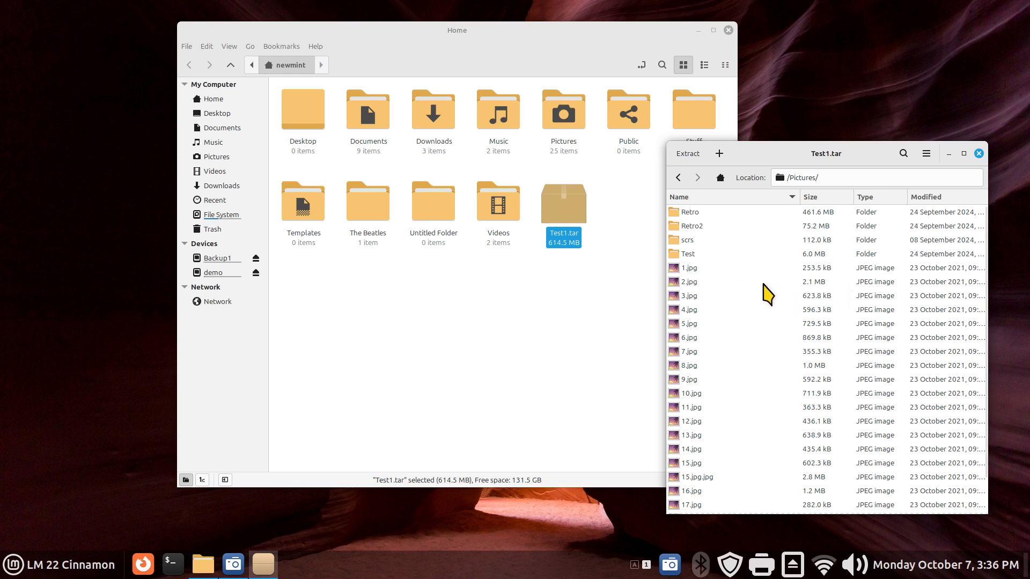
pyautogui.moveTo(674, 268); pyautogui.dragTo(810, 92)
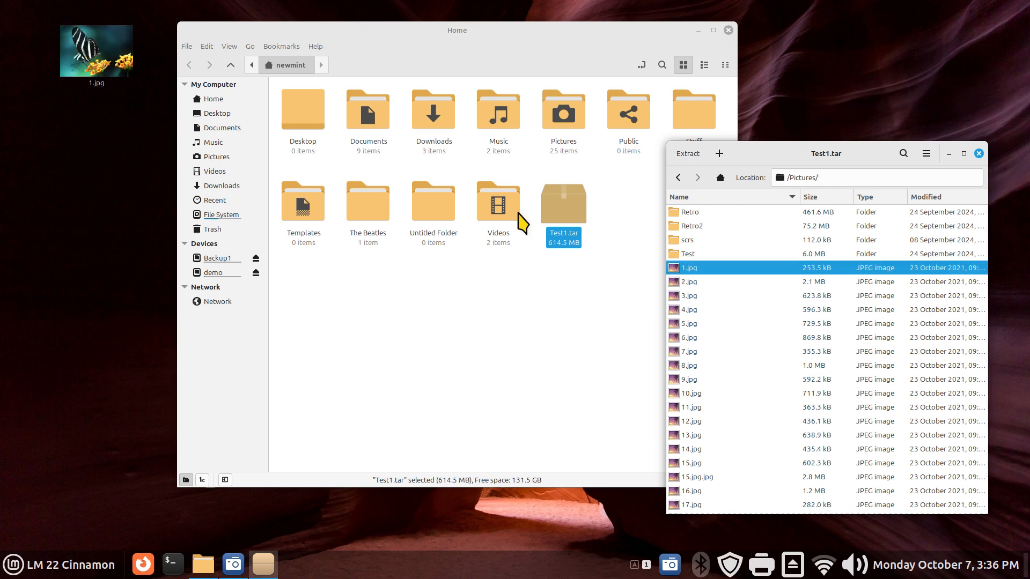
pyautogui.moveTo(676, 295); pyautogui.dragTo(504, 311)
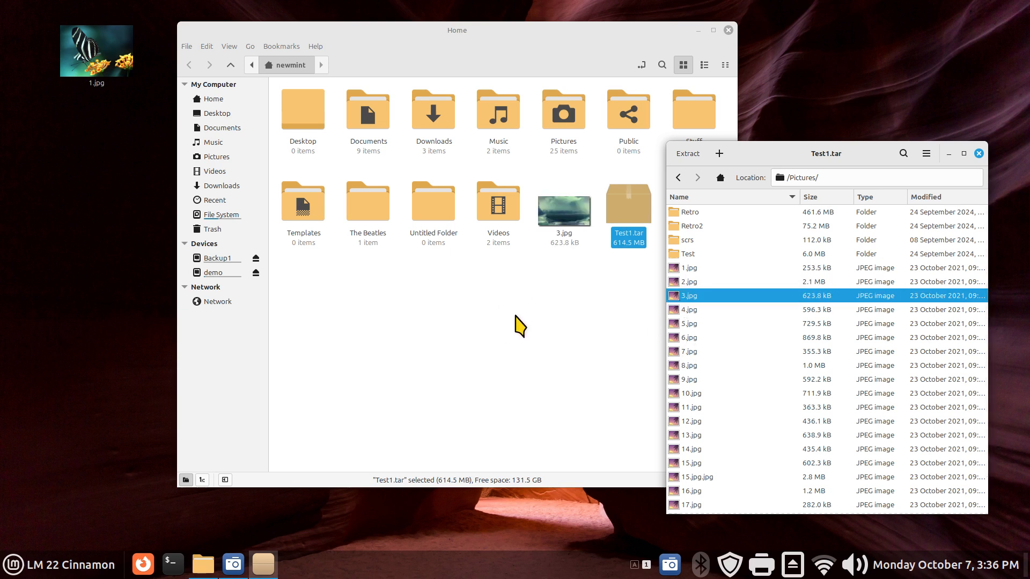
# Look through the contents of the Wal1 and icons folders inside the Test1.tar archive.
pyautogui.click(679, 177)
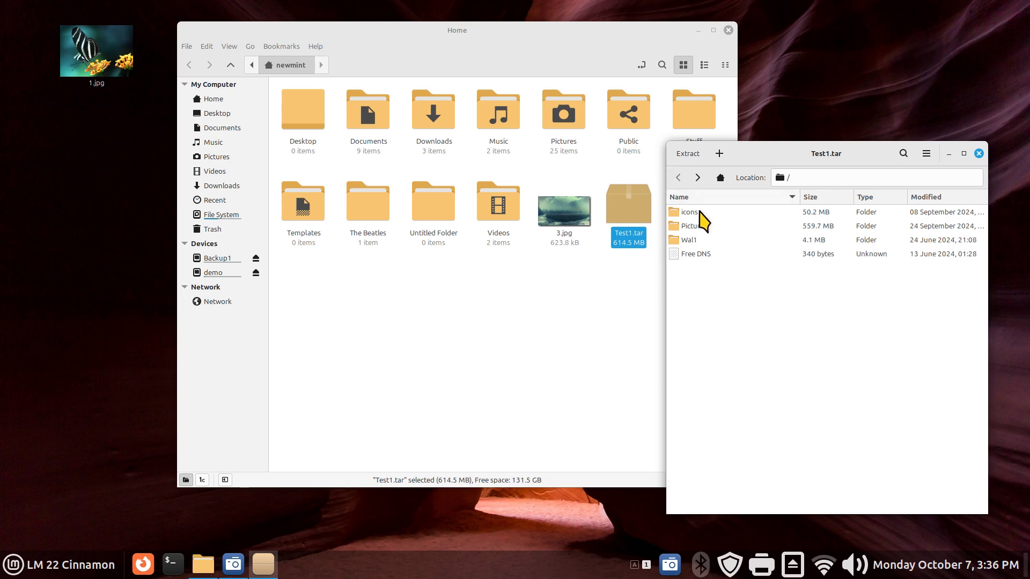
pyautogui.doubleClick(691, 240)
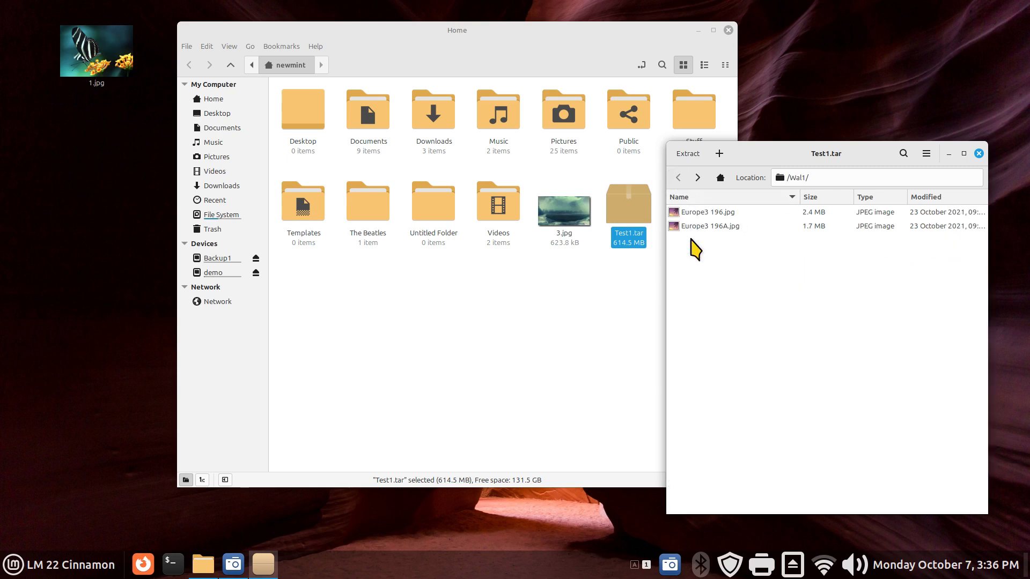
pyautogui.click(678, 177)
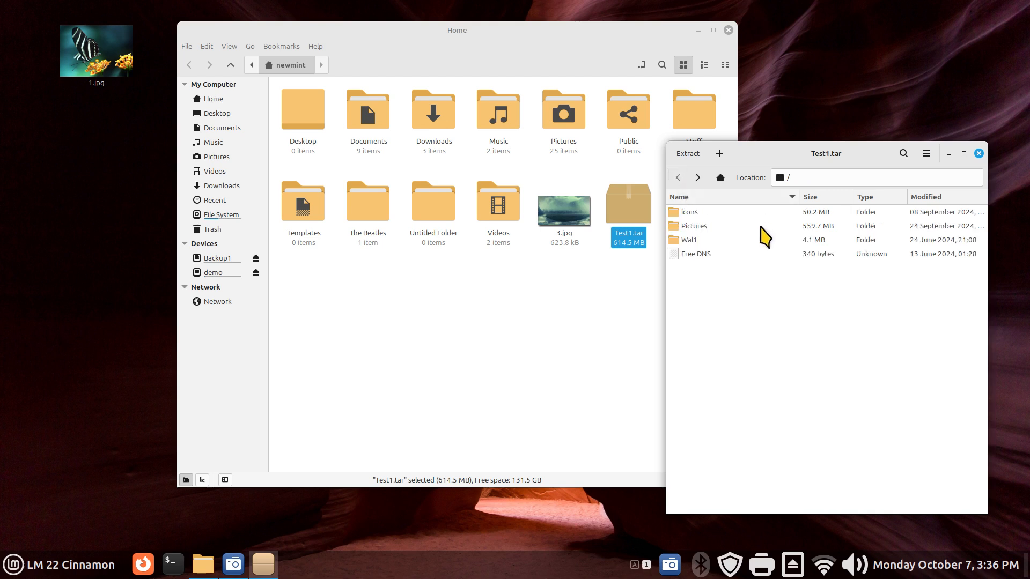
pyautogui.click(702, 212)
pyautogui.doubleClick(703, 213)
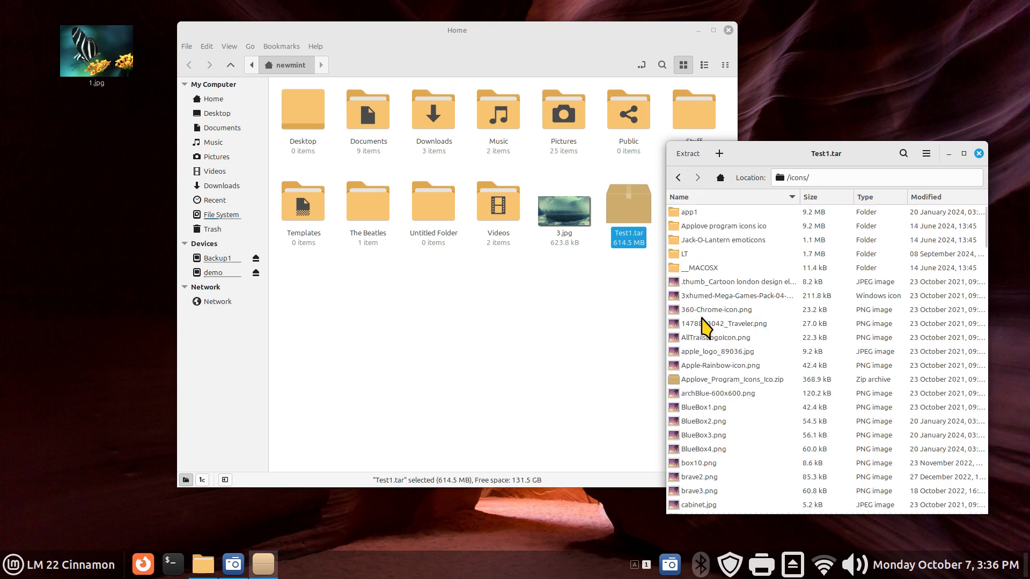
# Extract 360-Chrome-icon.png from the archive's icons folder to the Home folder and close Test1.tar.
pyautogui.moveTo(674, 310); pyautogui.dragTo(616, 327)
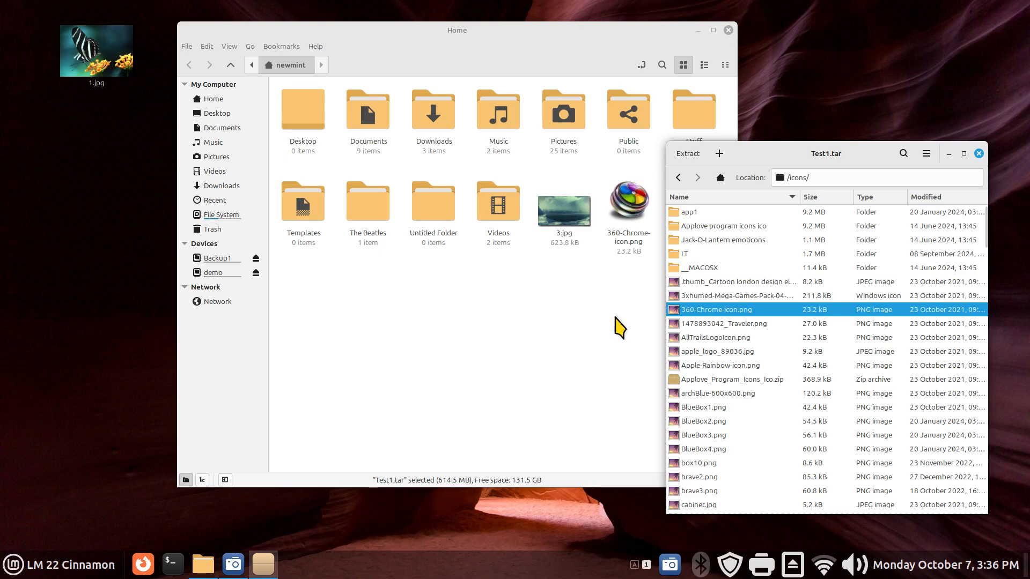
pyautogui.click(979, 154)
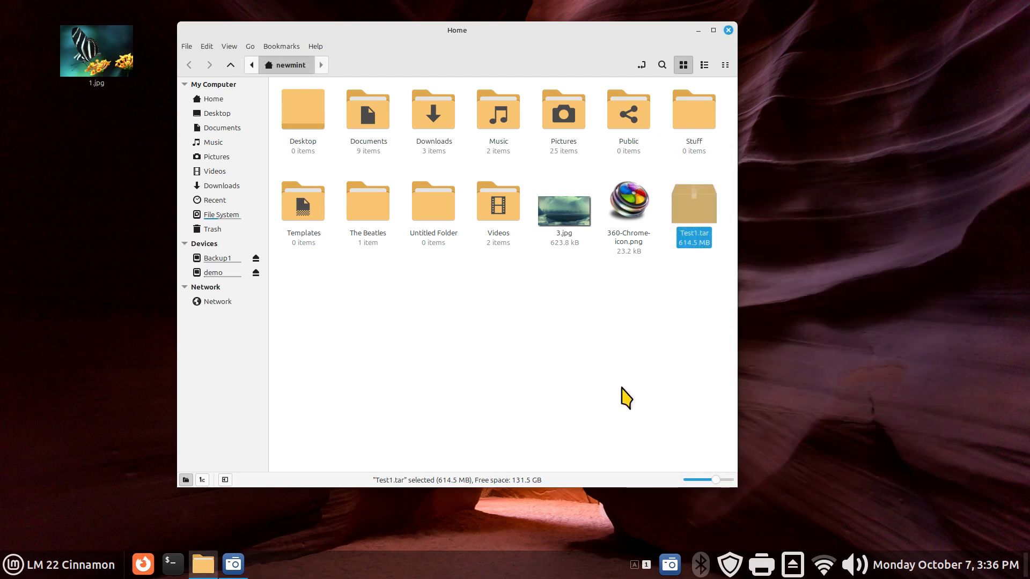
# Delete the extracted 3.jpg and 360-Chrome-icon.png from the Home folder and 1.jpg from the desktop.
pyautogui.moveTo(644, 319); pyautogui.dragTo(552, 194)
pyautogui.press('Delete')
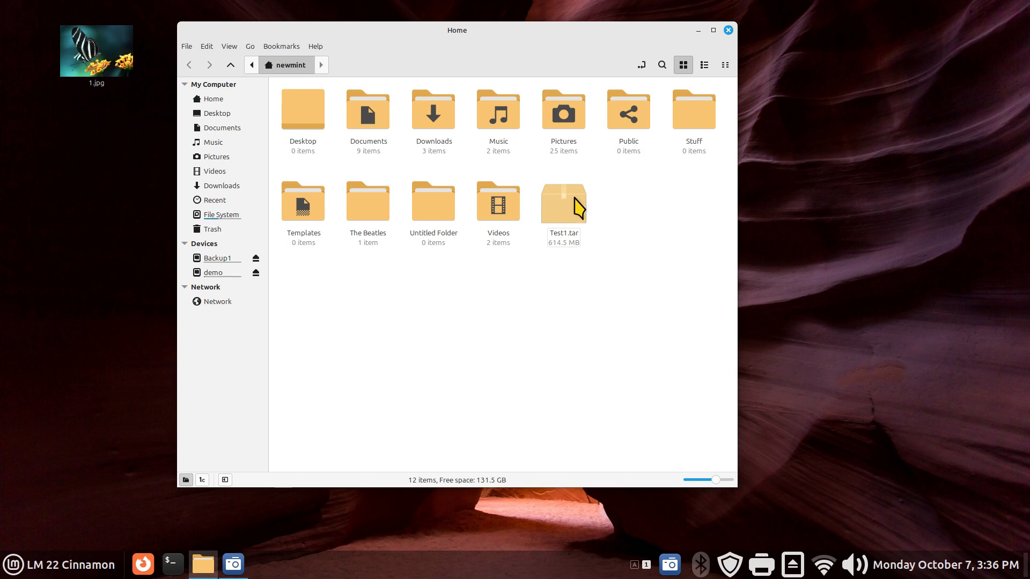
pyautogui.click(577, 196)
pyautogui.click(110, 65)
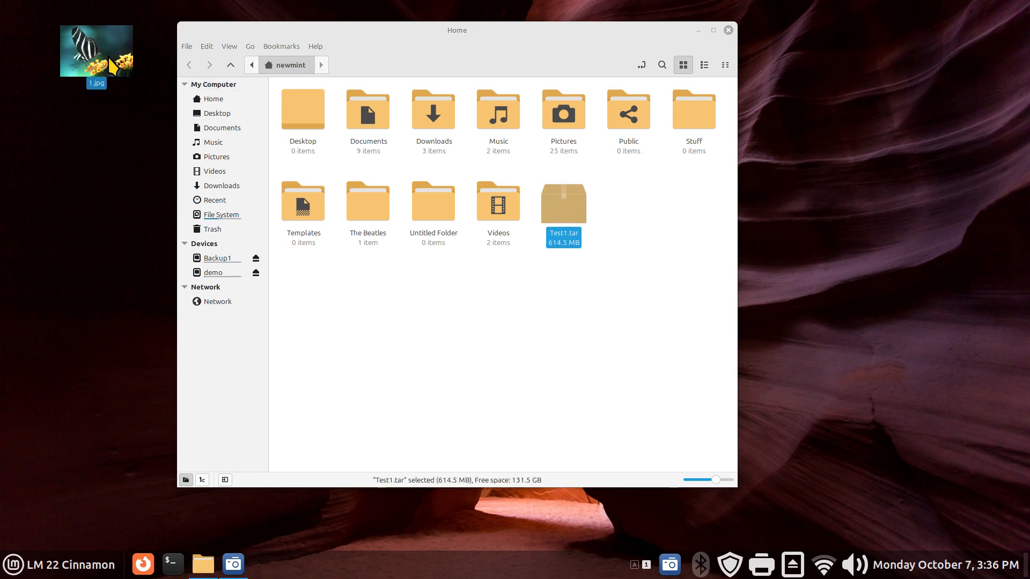
pyautogui.press('Delete')
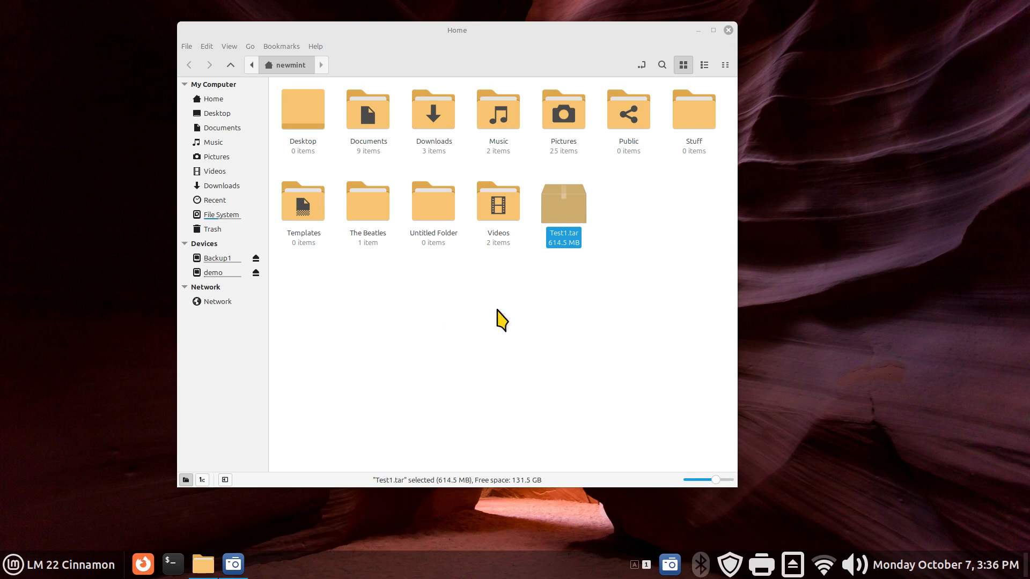
pyautogui.click(531, 316)
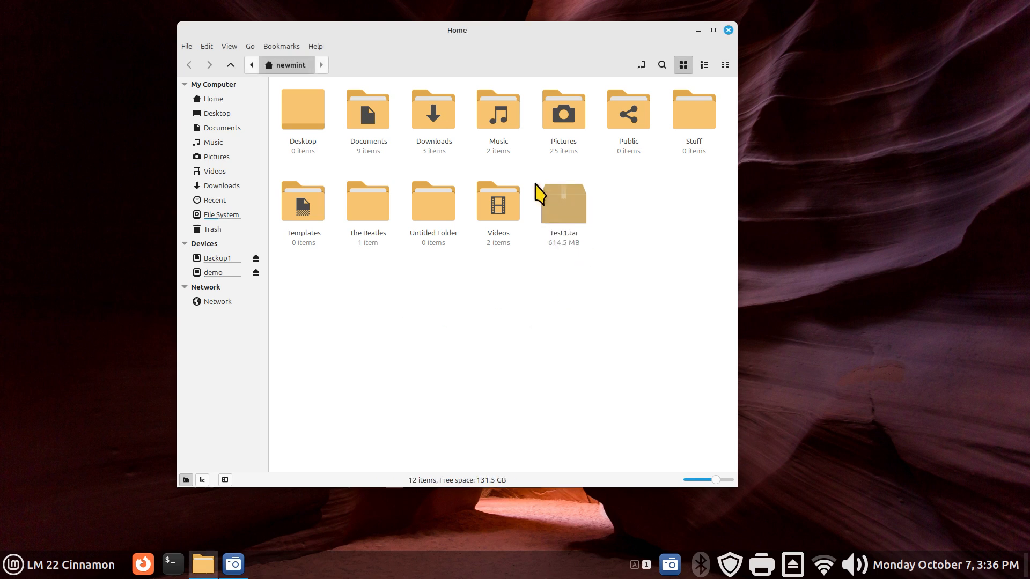
# Open Test1.tar from the Home folder to review its top-level contents, and close it again.
pyautogui.doubleClick(568, 206)
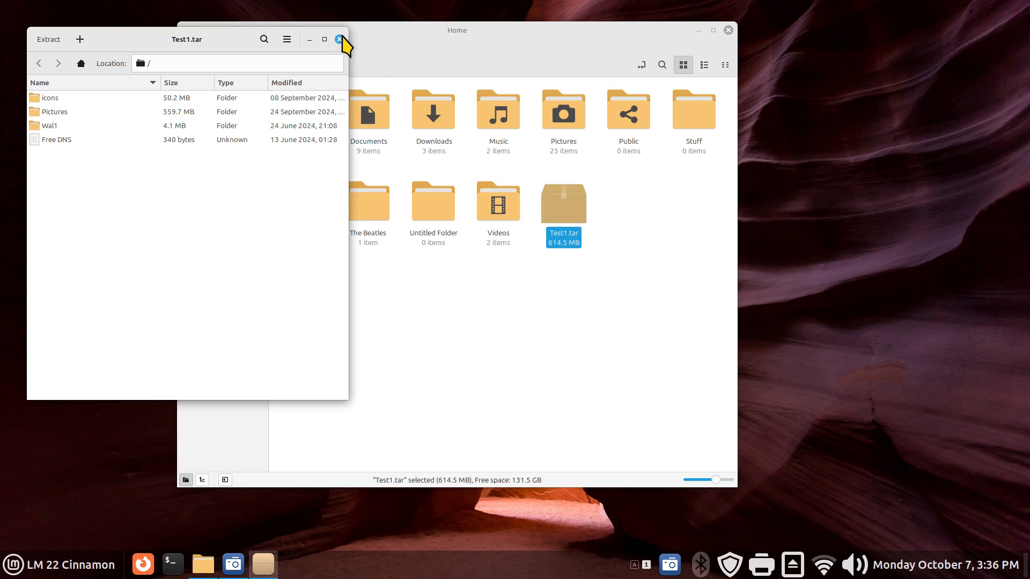
pyautogui.click(340, 39)
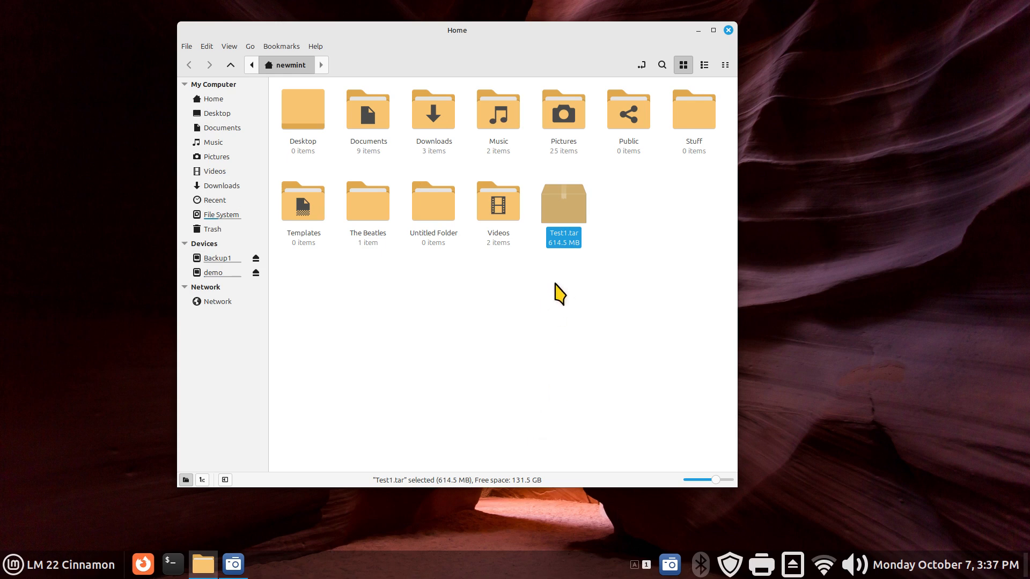
pyautogui.click(558, 333)
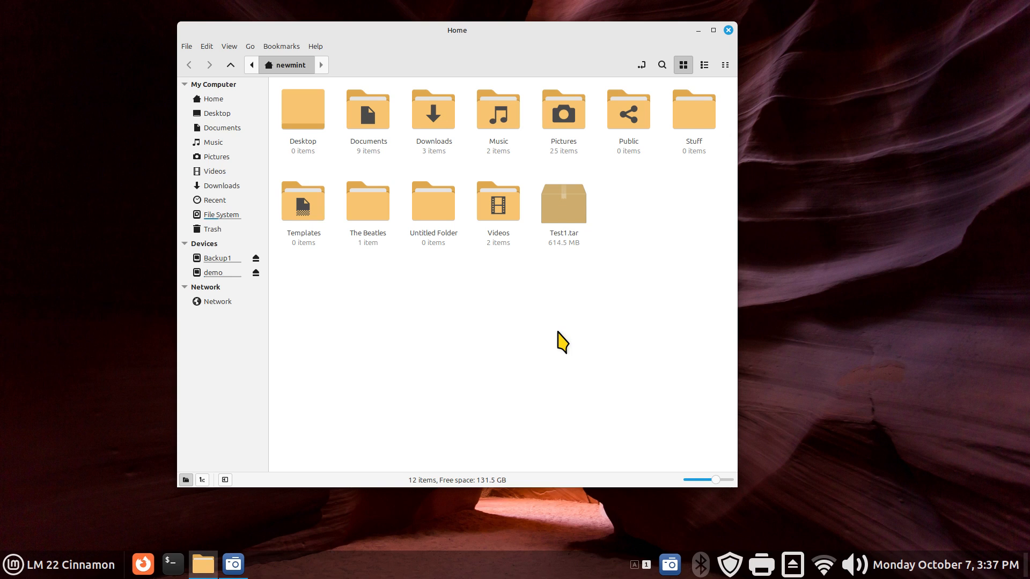
# Select everything in the Home folder except Test1.tar and start compressing the selection.
pyautogui.hotkey('ctrl', 'a')
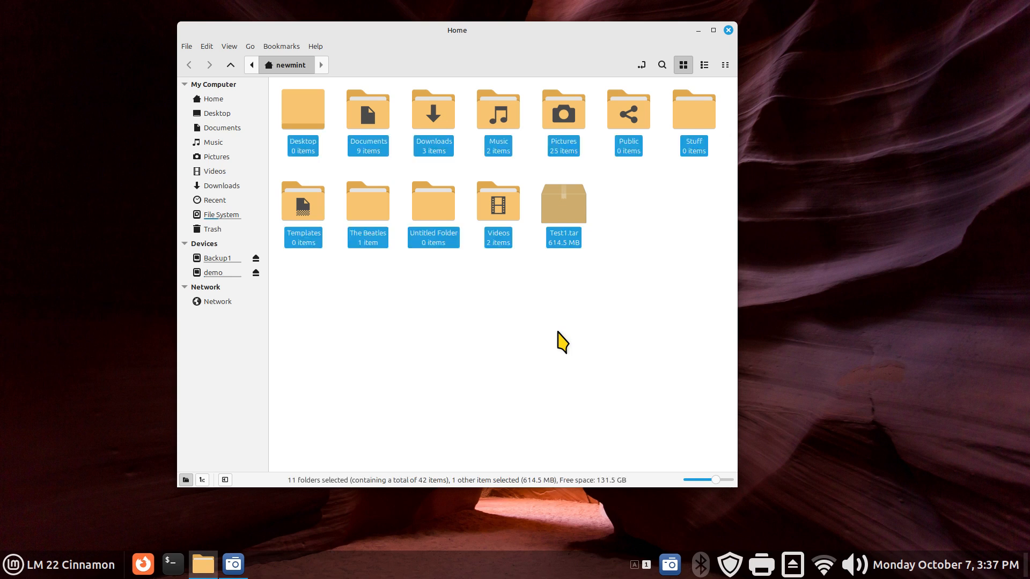
pyautogui.keyDown('ctrl'); pyautogui.click(560, 217); pyautogui.keyUp('ctrl')
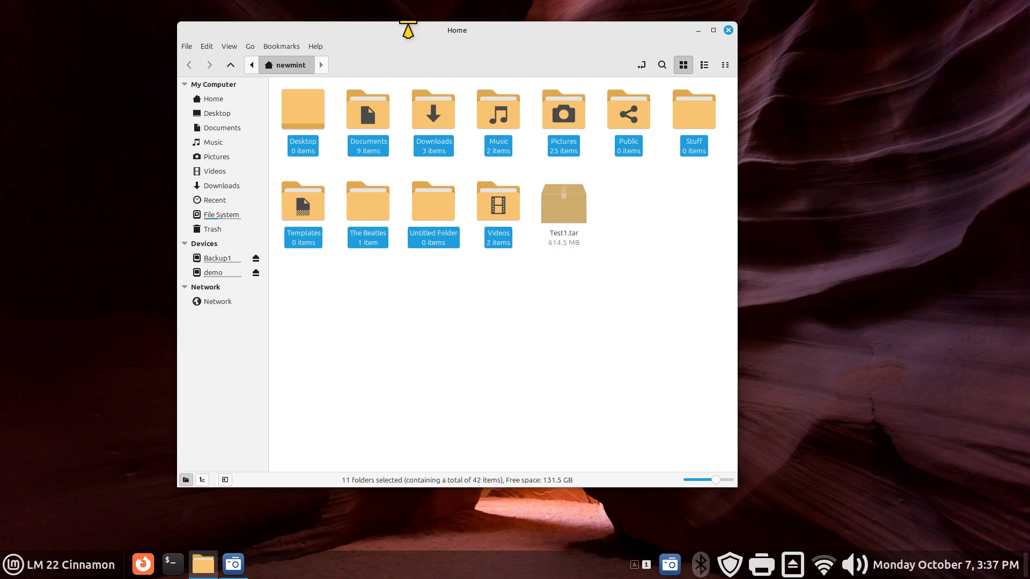
pyautogui.rightClick(443, 207)
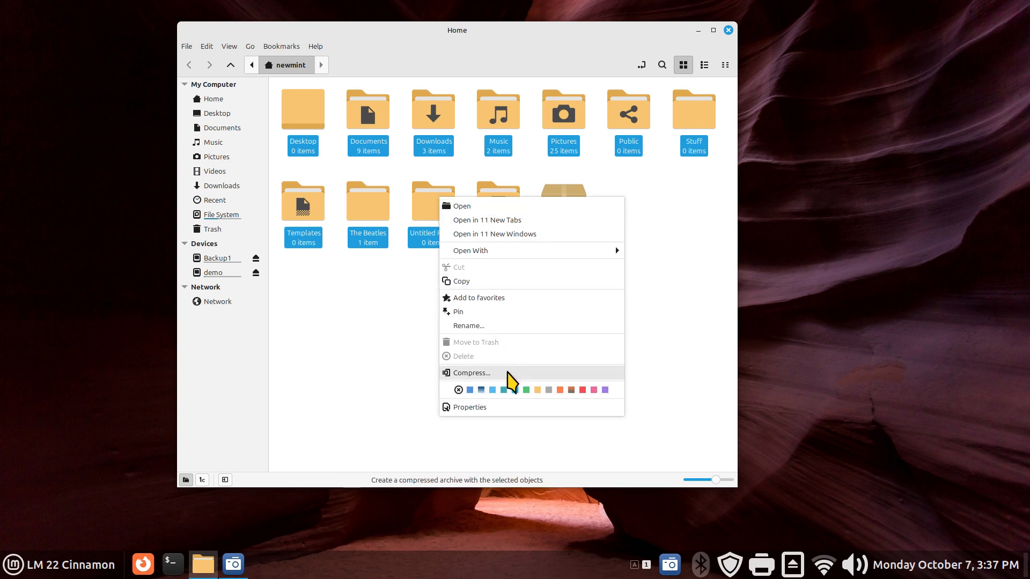
pyautogui.click(507, 373)
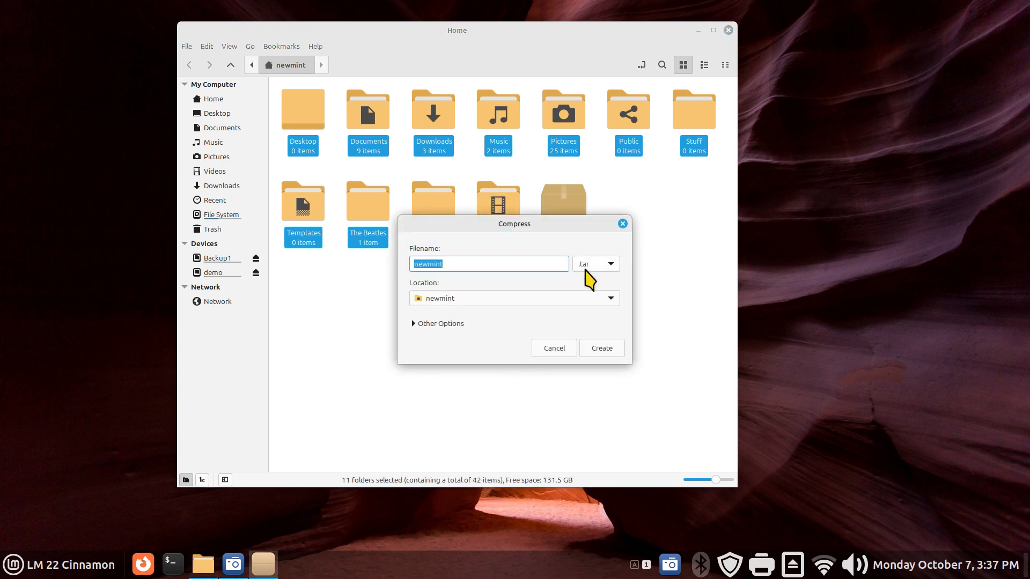
pyautogui.moveTo(552, 221); pyautogui.dragTo(621, 272)
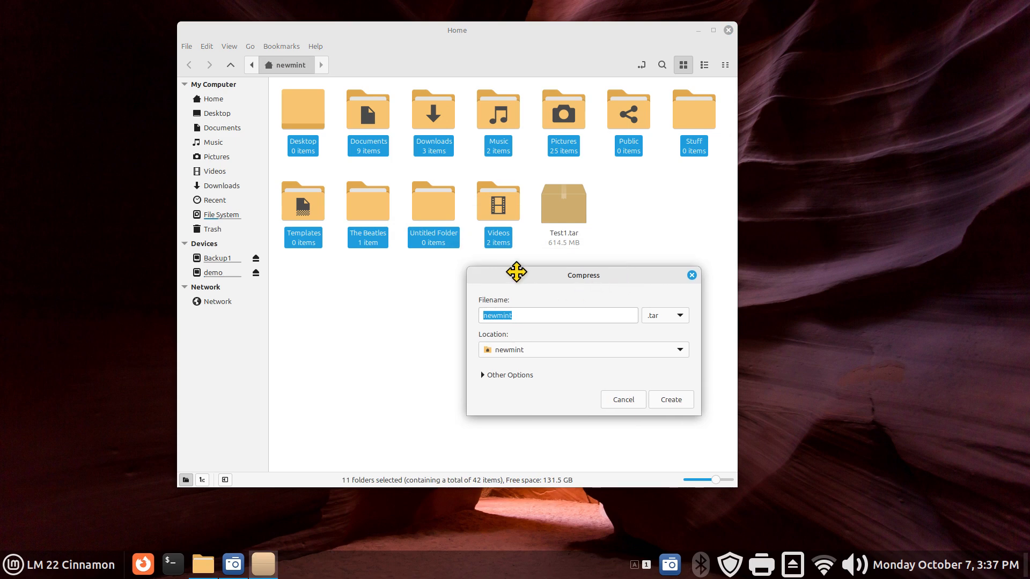
pyautogui.moveTo(516, 272); pyautogui.dragTo(414, 270)
# Look over the available archive formats, keep .tar, and create the archive with the filename TB-10-7-24.
pyautogui.click(563, 311)
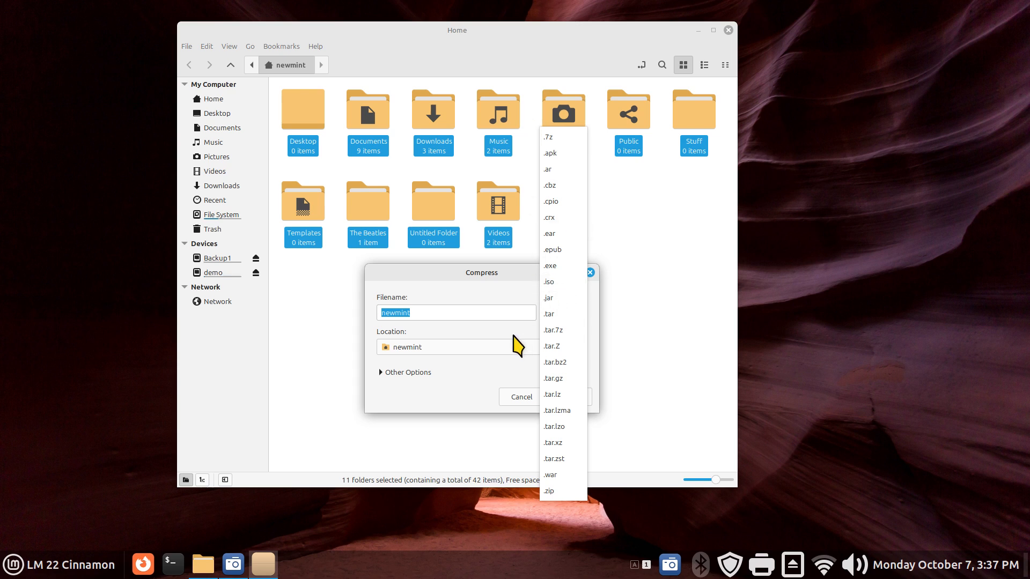
pyautogui.click(503, 300)
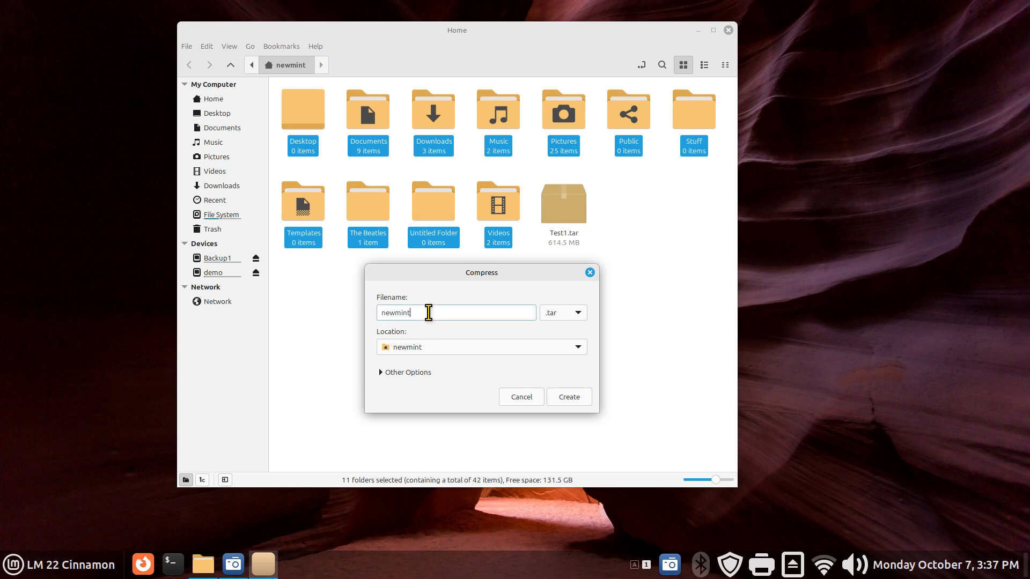
pyautogui.write('TB-10-7-24')
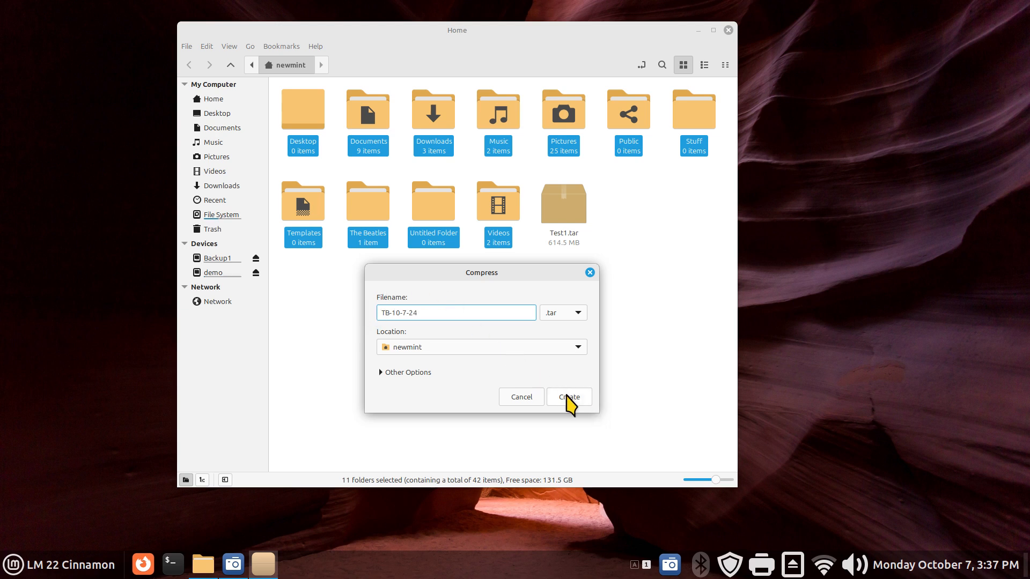
pyautogui.click(568, 397)
pyautogui.click(563, 365)
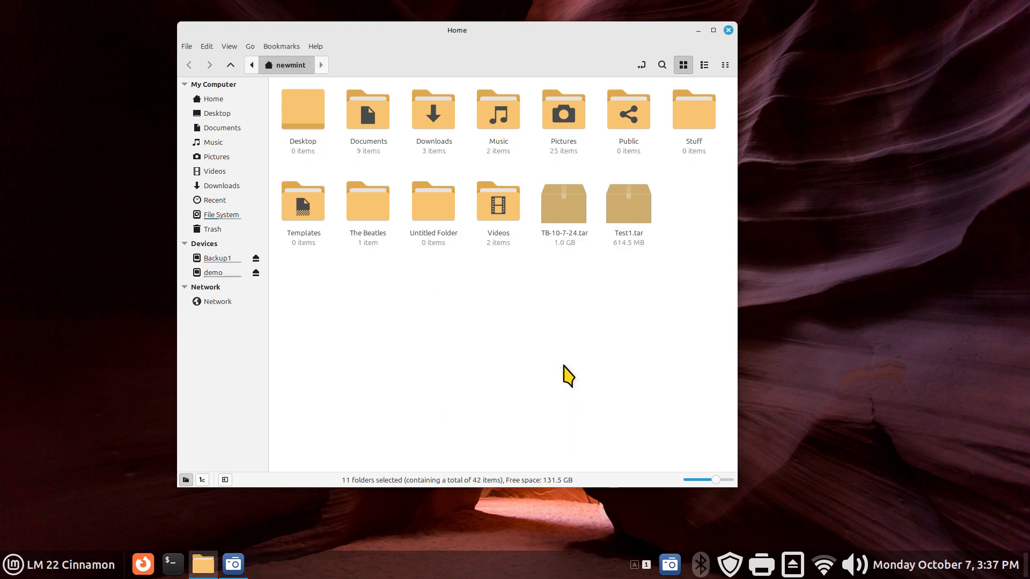
# Open TB-10-7-24.tar and check the Home folders stored in it.
pyautogui.doubleClick(563, 215)
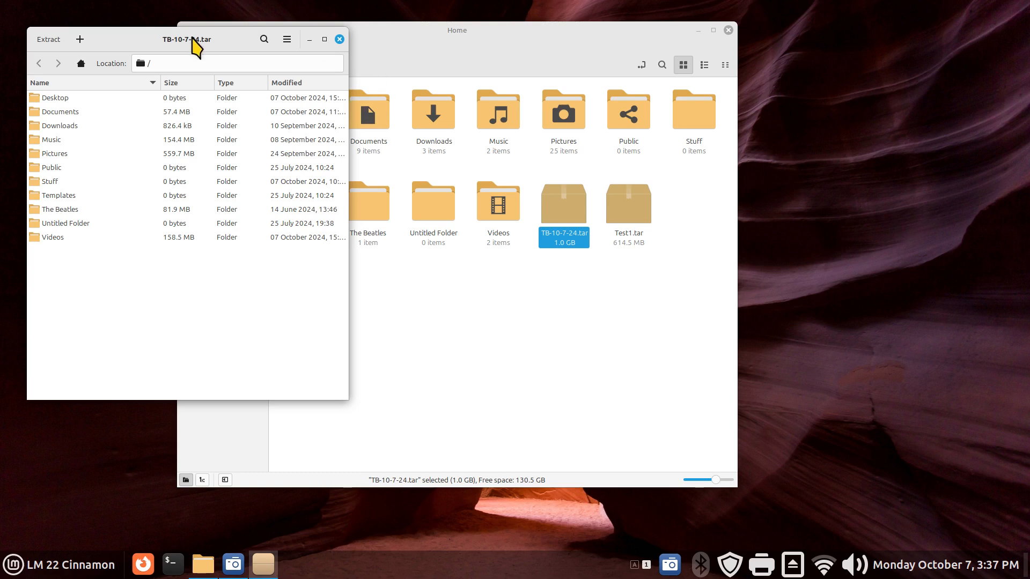
pyautogui.moveTo(200, 42); pyautogui.dragTo(435, 192)
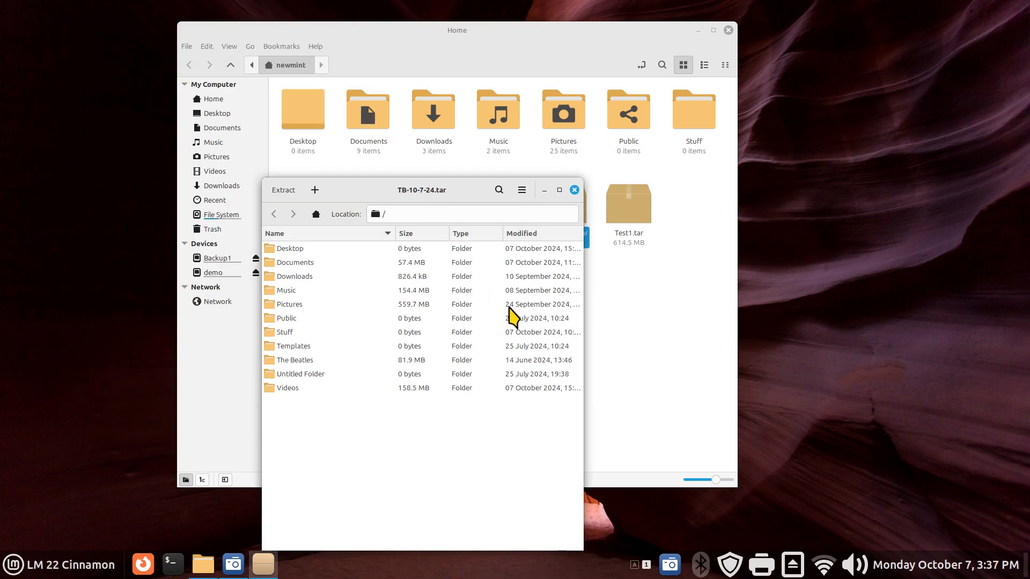
pyautogui.click(418, 333)
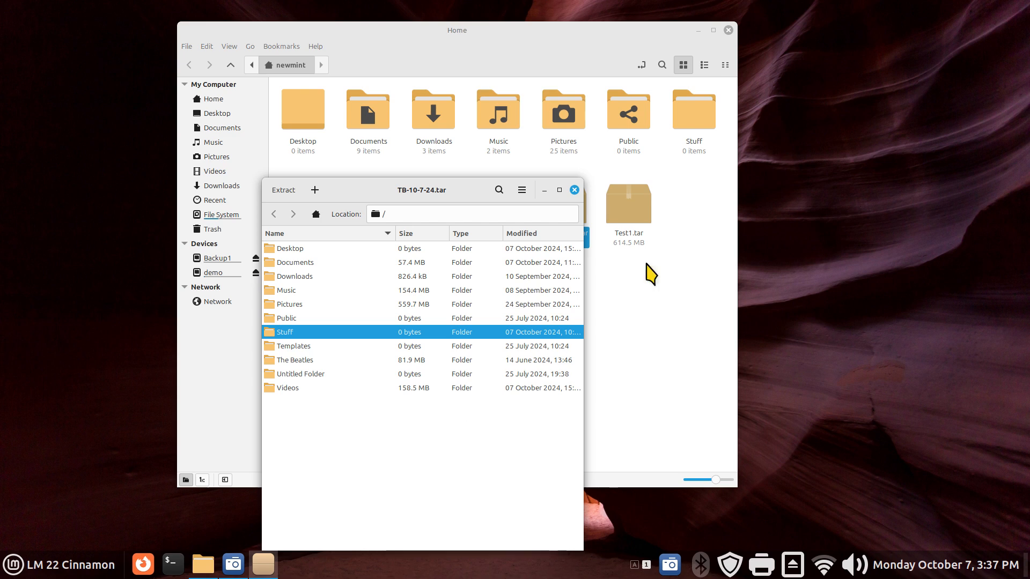
pyautogui.moveTo(453, 201); pyautogui.dragTo(653, 163)
# Search the applications menu for "back" to find Backup Tool, dismiss the menu, and close the TB-10-7-24.tar archive.
pyautogui.click(9, 570)
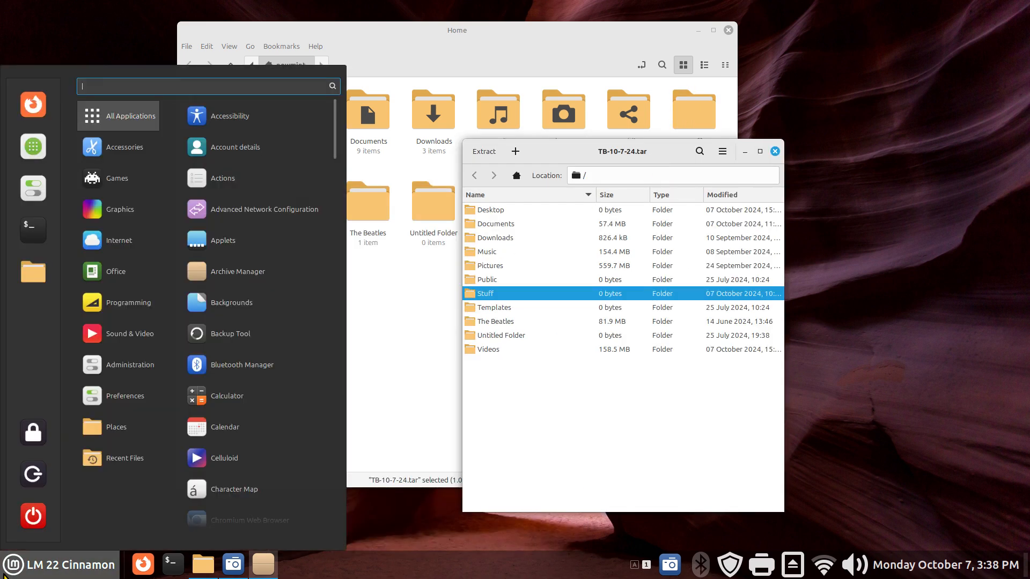
pyautogui.write('bad')
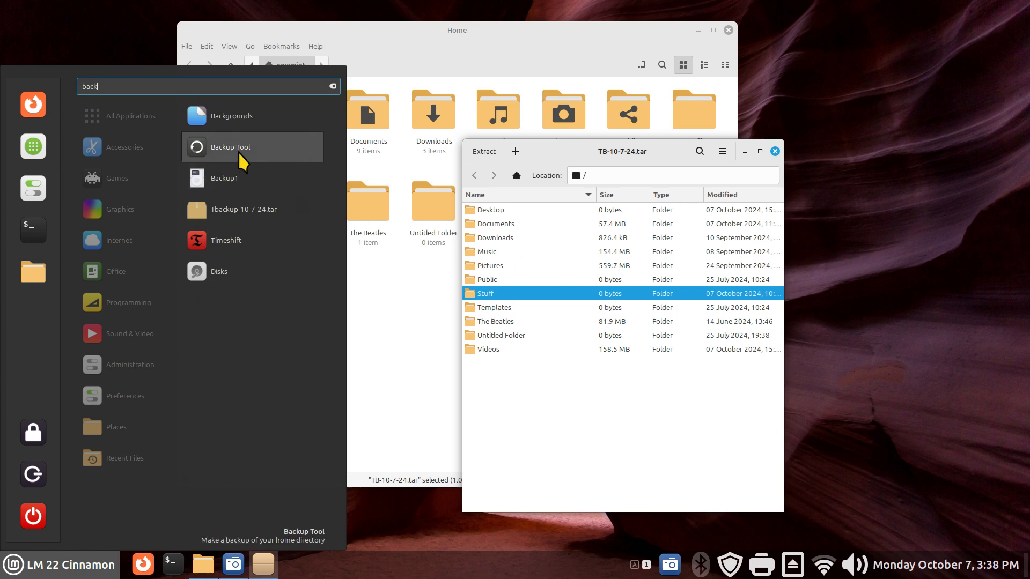
pyautogui.click(400, 309)
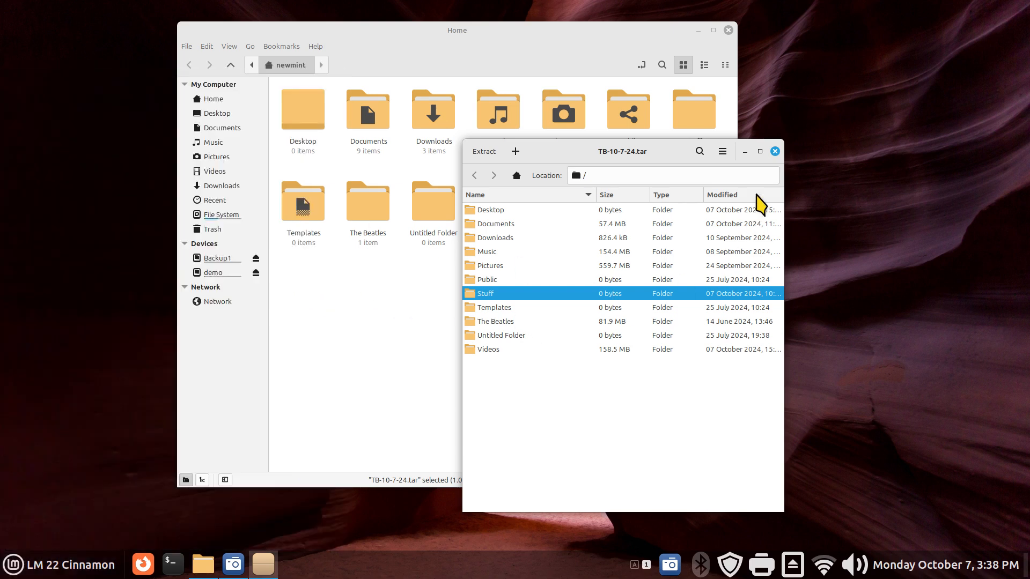
pyautogui.click(775, 152)
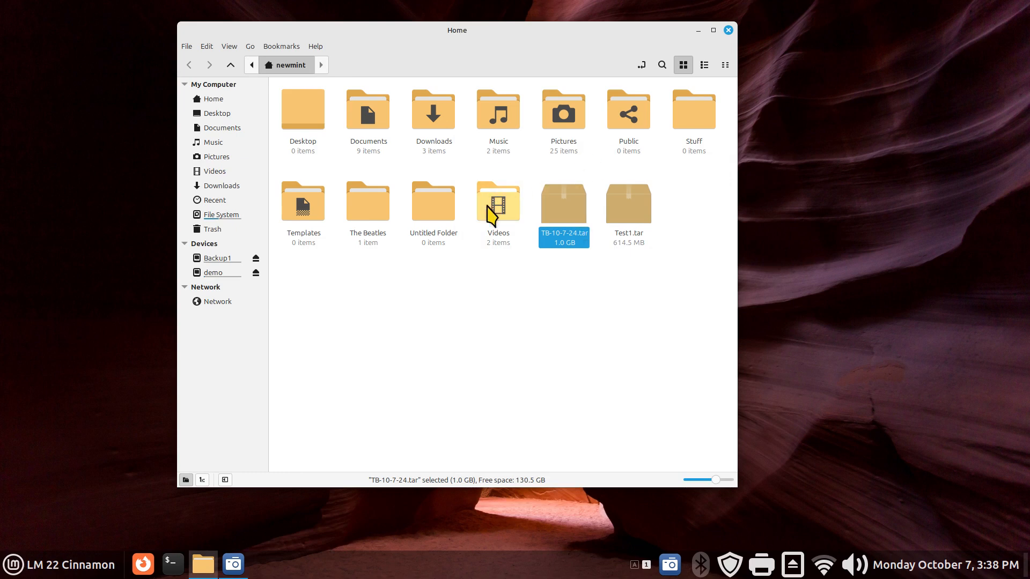
# View the file manager's About information and close it.
pyautogui.click(315, 47)
pyautogui.click(329, 93)
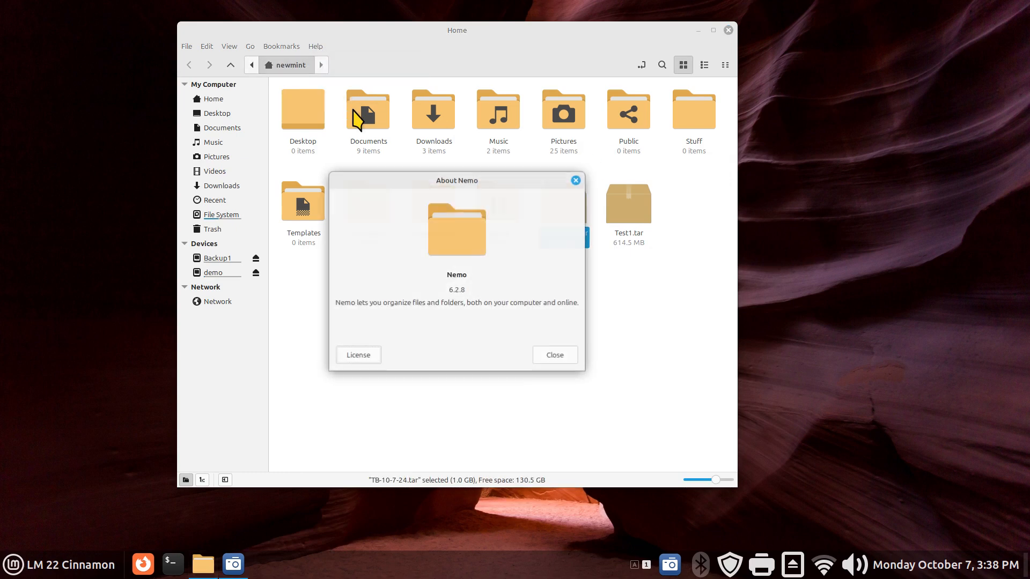
pyautogui.click(553, 356)
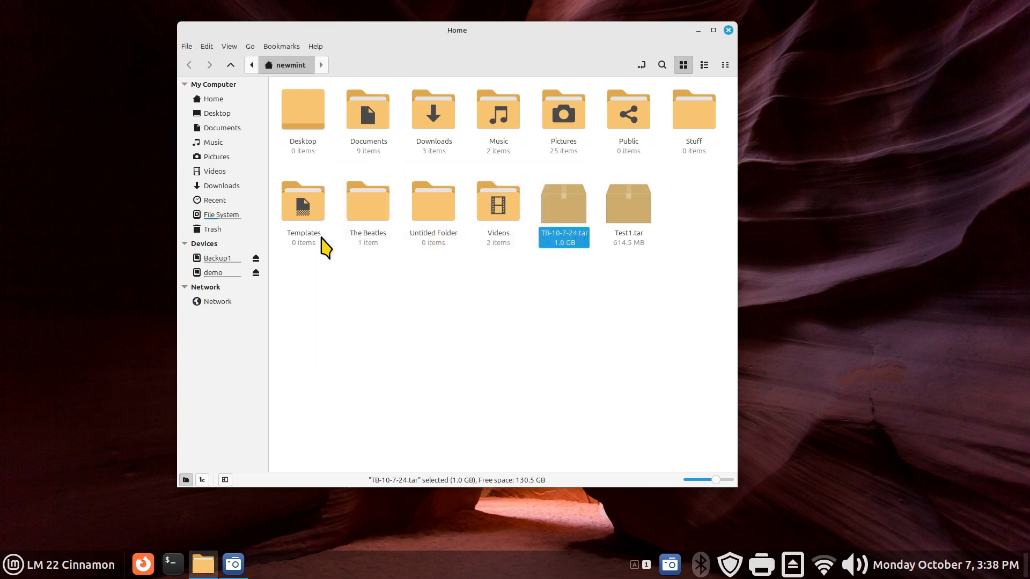
# Open the Backups folder inside Documents, return to Home, and go back into Backups to check its contents.
pyautogui.doubleClick(368, 110)
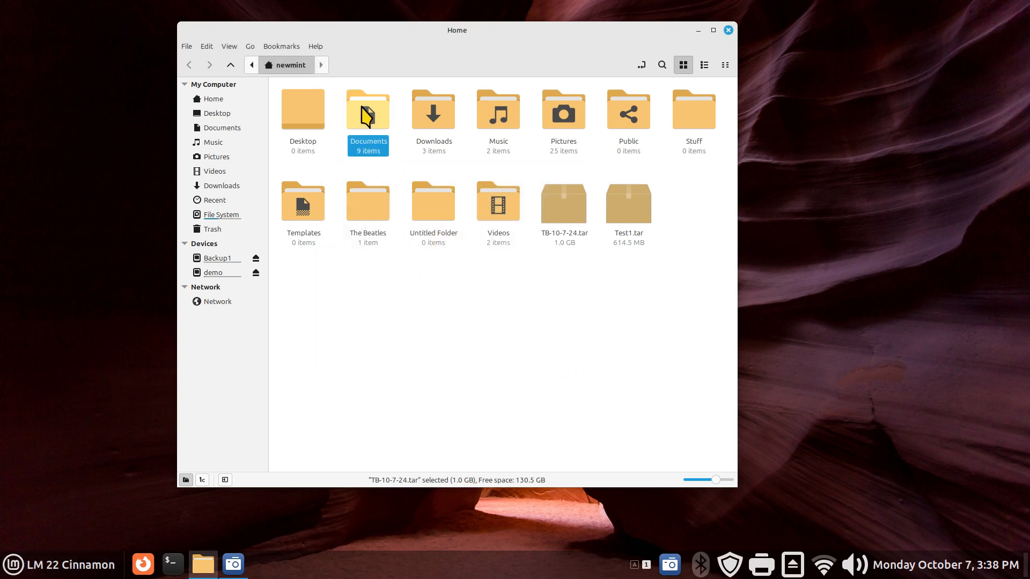
pyautogui.doubleClick(303, 116)
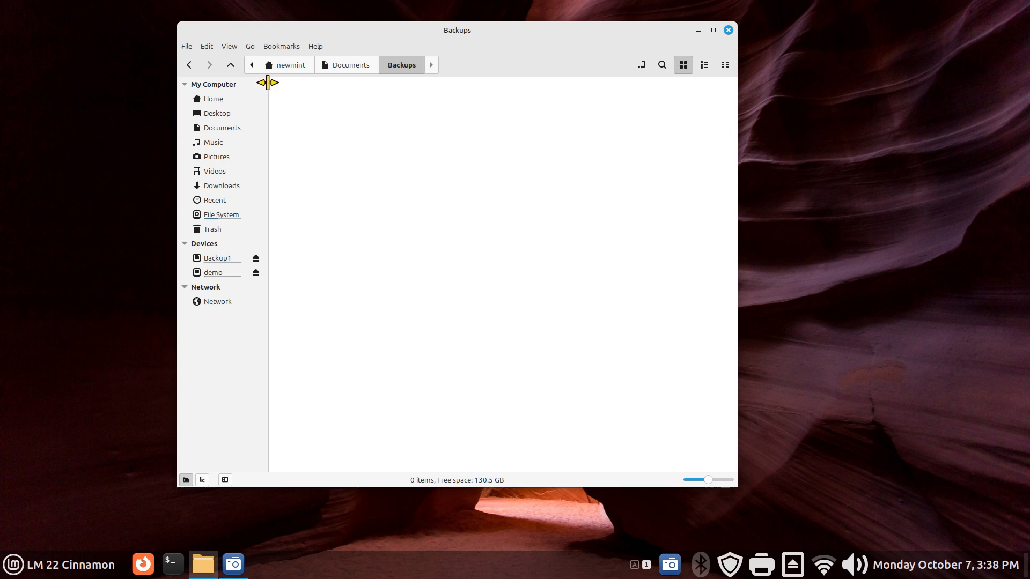
pyautogui.click(247, 100)
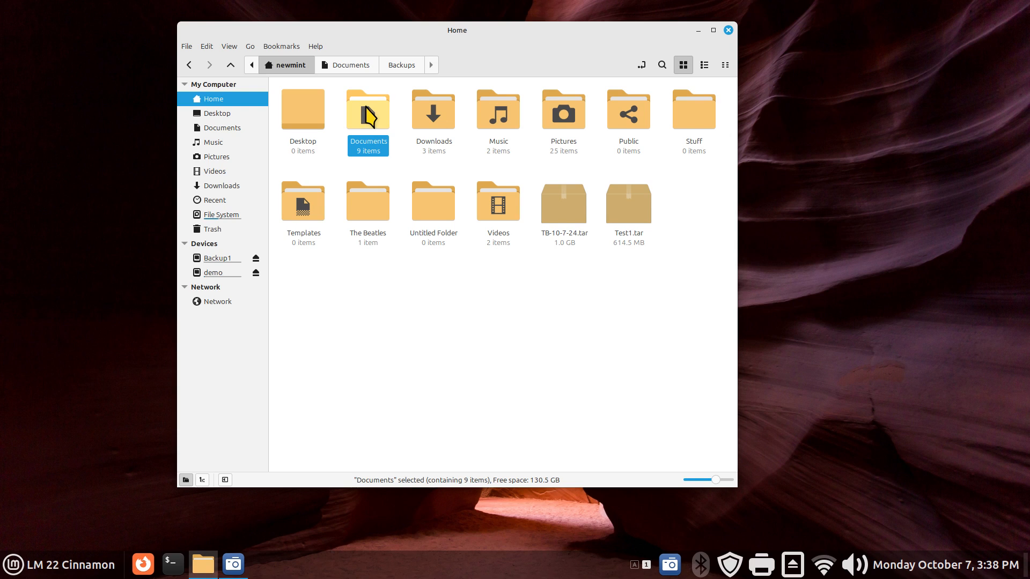
pyautogui.doubleClick(368, 116)
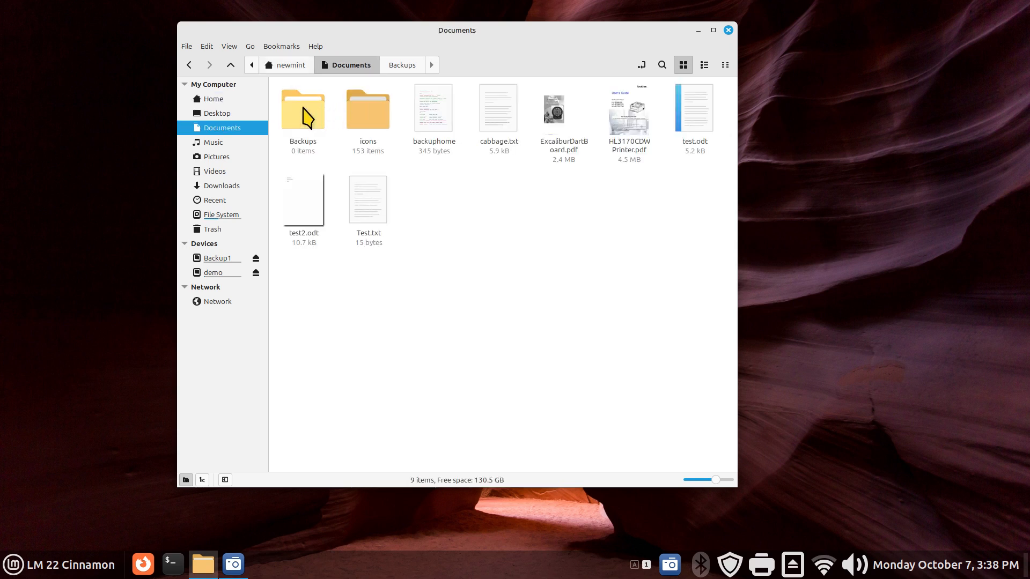
pyautogui.doubleClick(306, 116)
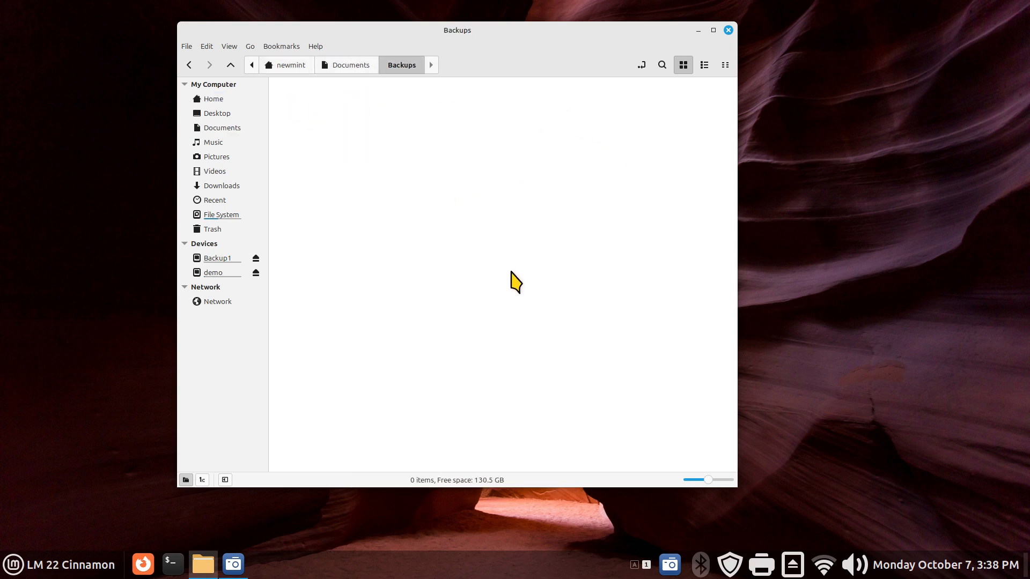
# Search the applications menu for "bad", look over the backup-related entries such as Timeshift, and dismiss the menu.
pyautogui.click(36, 568)
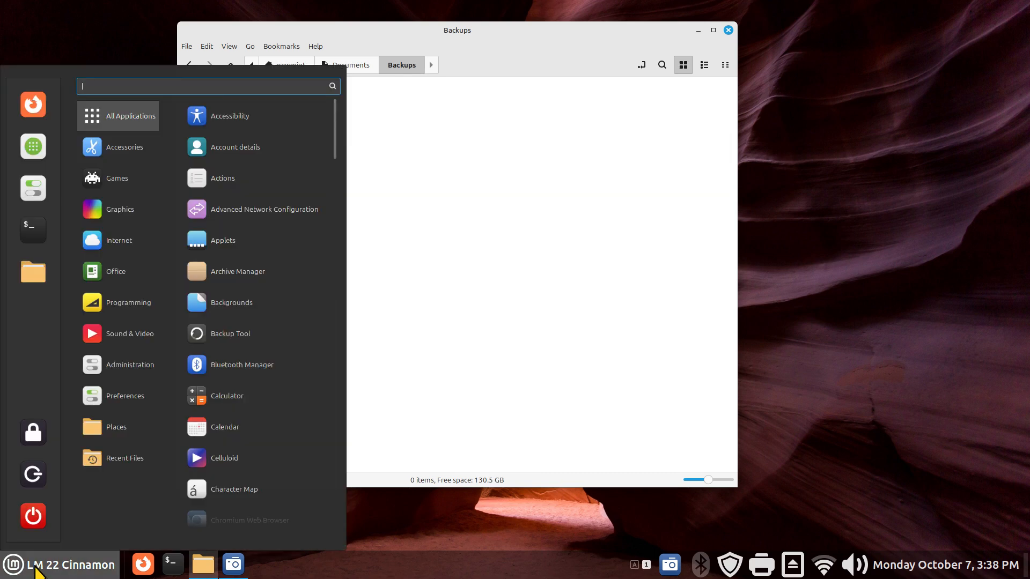
pyautogui.write('bad')
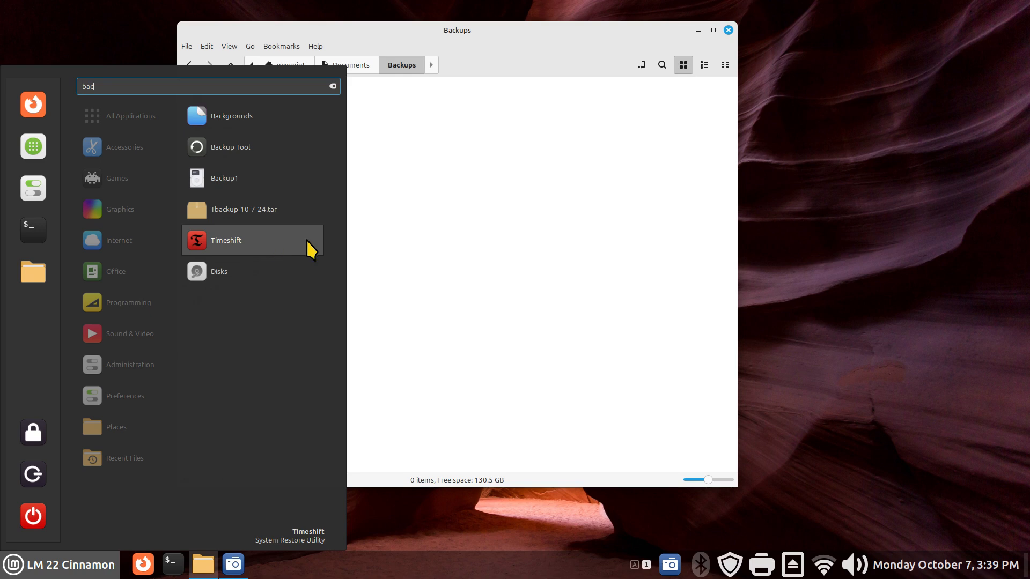
pyautogui.click(466, 236)
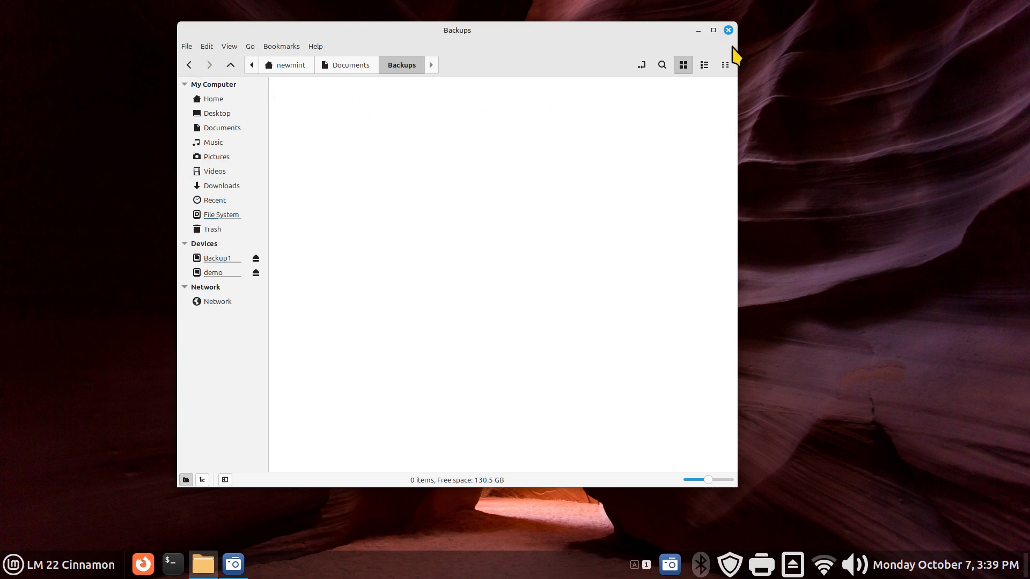
# Close the Backups folder window, launch Timeshift from the applications menu, and authenticate with the account password.
pyautogui.click(727, 30)
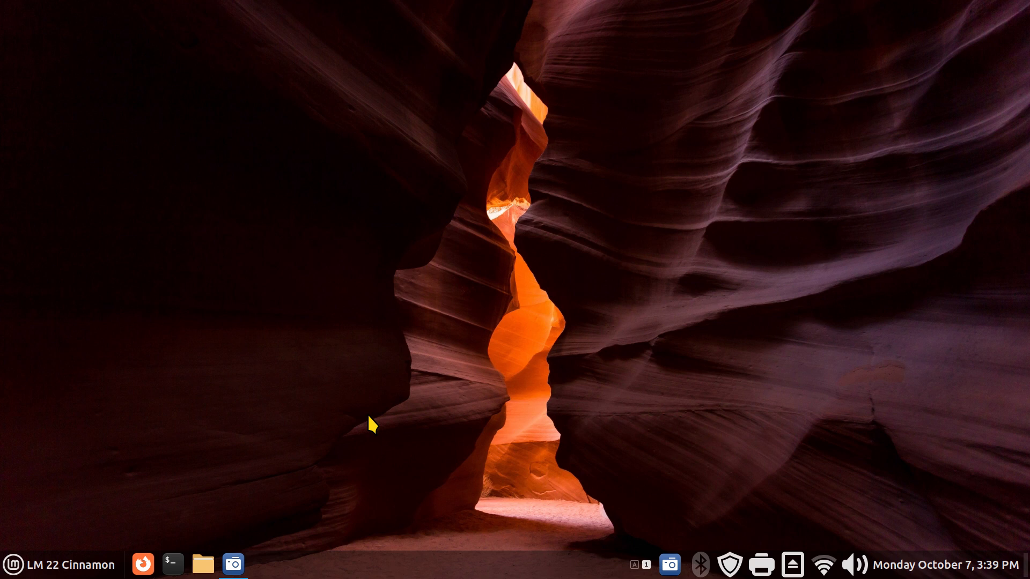
pyautogui.click(61, 572)
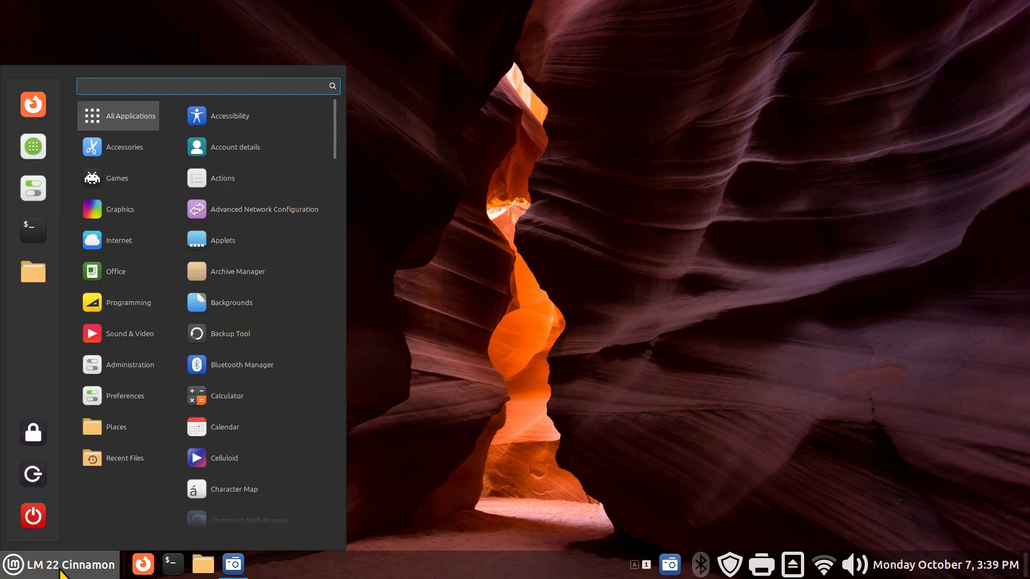
pyautogui.scroll(-15, 288, 282)
pyautogui.click(246, 110)
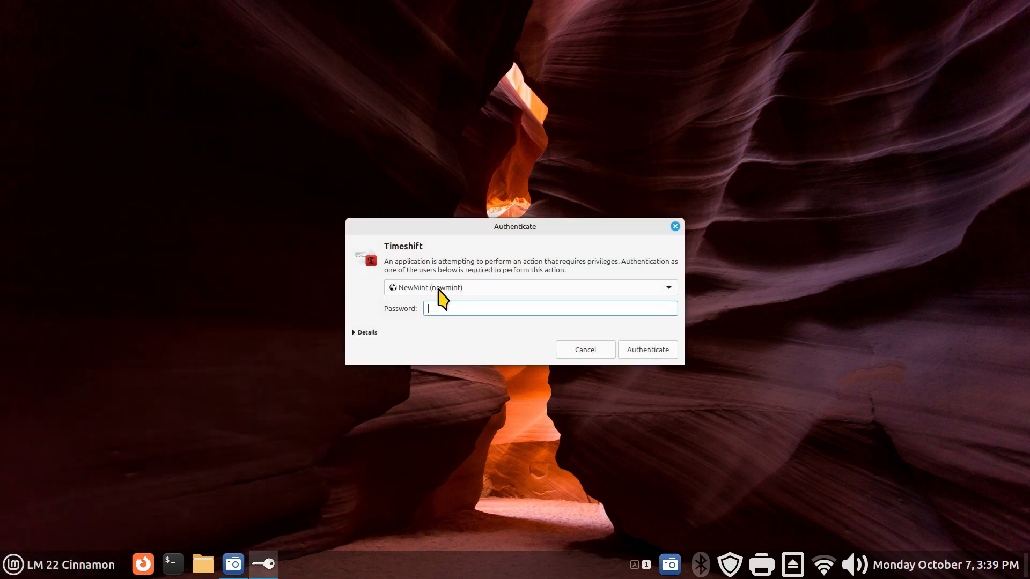
pyautogui.write('•••••')
pyautogui.press('Return')
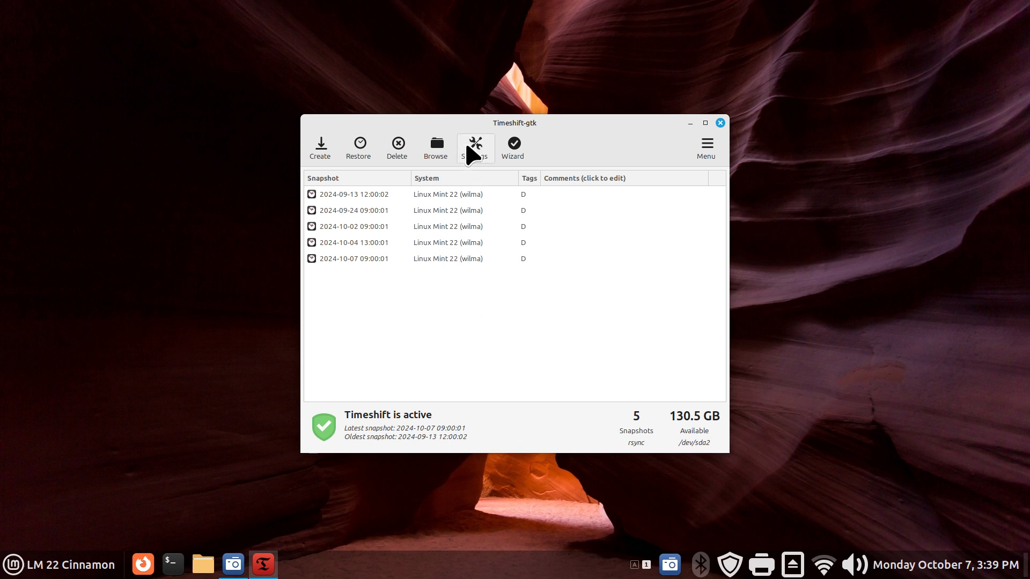
# Review the user home directory options in the Timeshift settings, close them, and exit Timeshift.
pyautogui.click(470, 156)
pyautogui.click(542, 128)
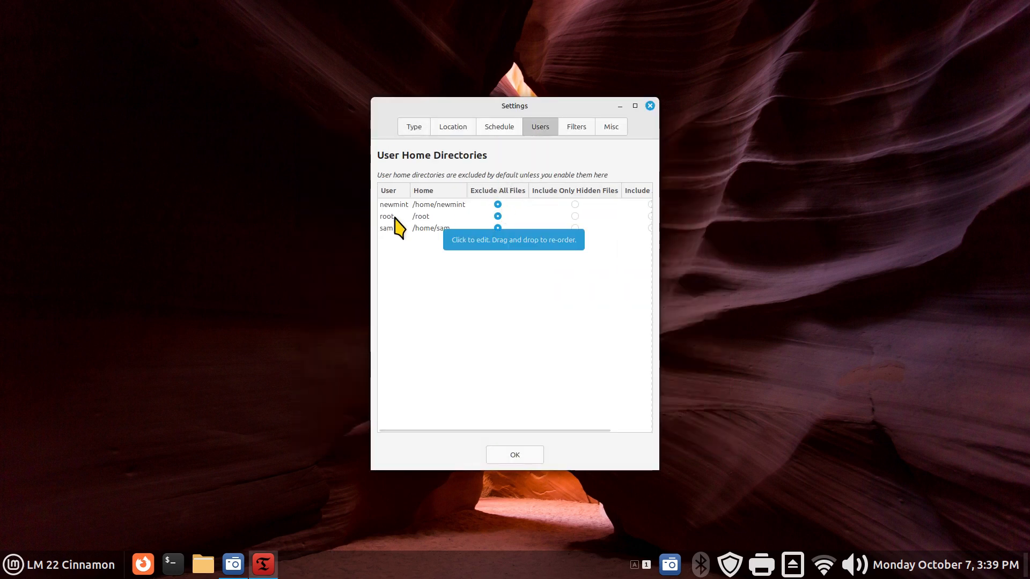
pyautogui.click(652, 105)
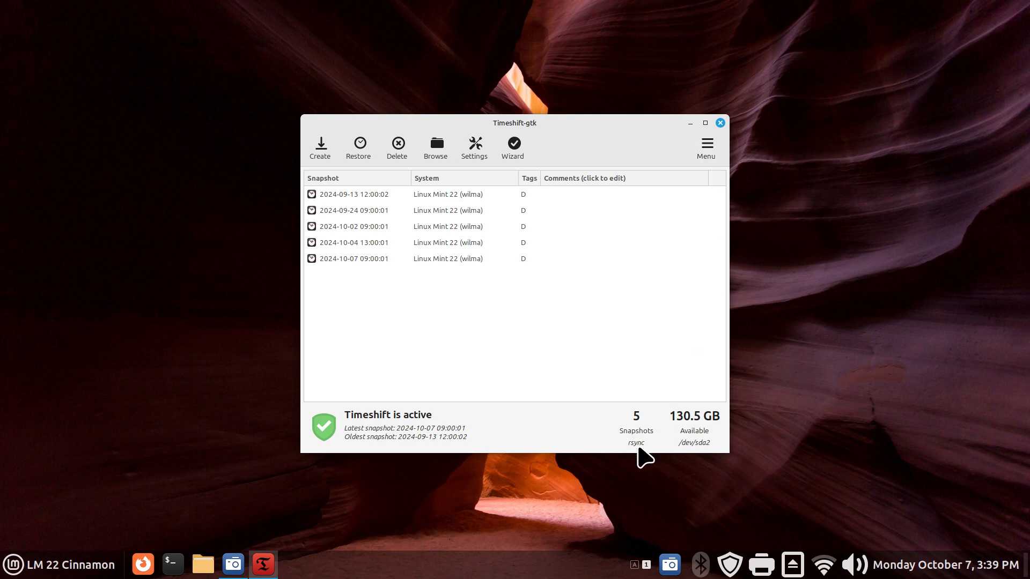
pyautogui.click(720, 123)
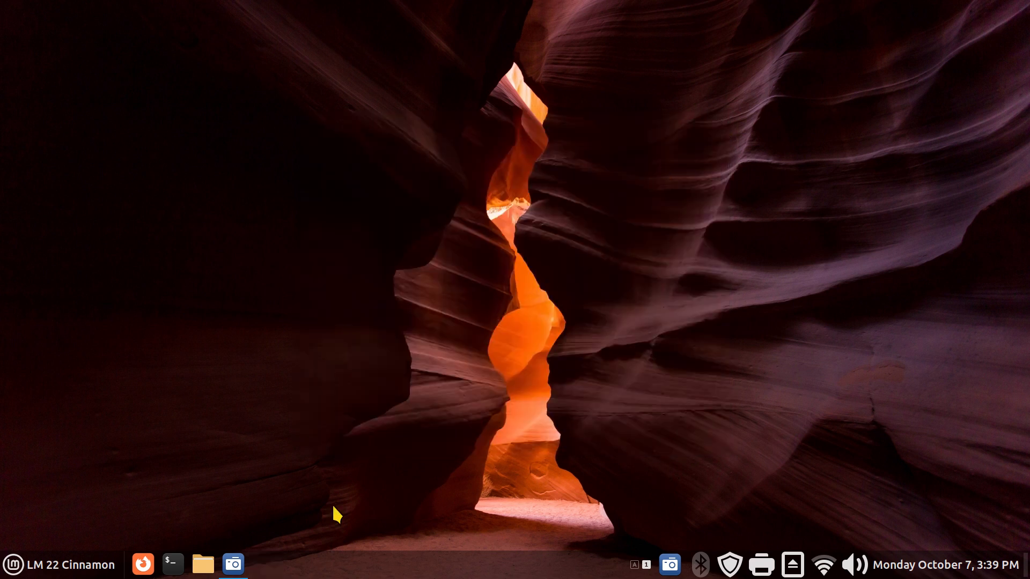
# Switch to Firefox, open the bookmarked Linux for Seniors YouTube channel, and enlarge the page to 120%.
pyautogui.click(142, 565)
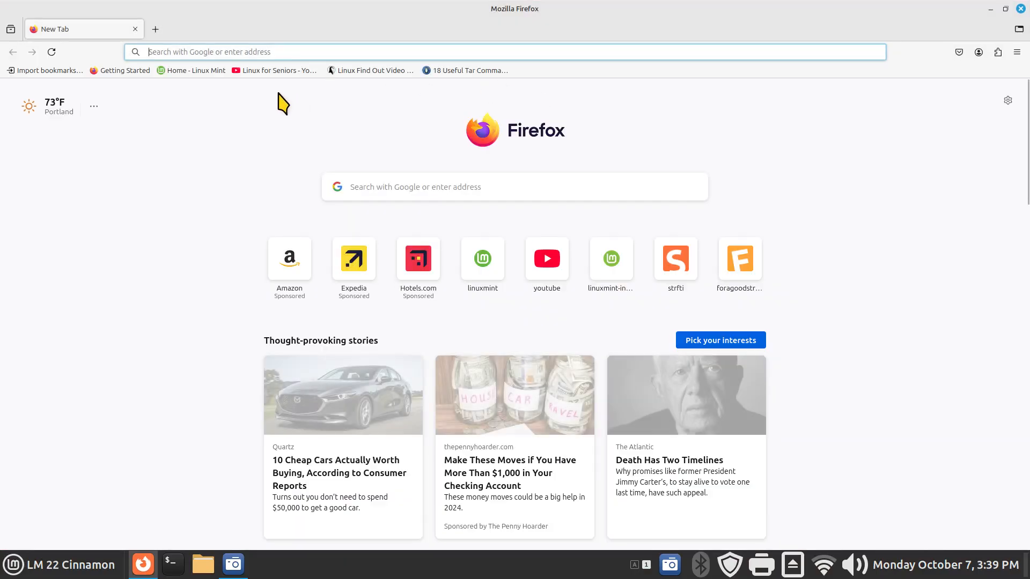
pyautogui.click(268, 71)
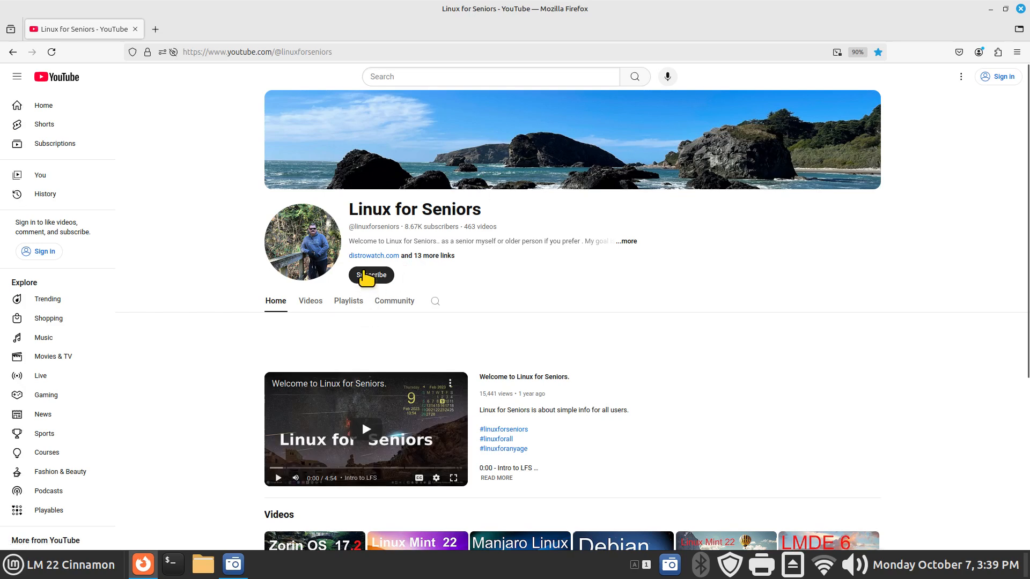
pyautogui.hotkey('ctrl', '+')
pyautogui.hotkey('ctrl', '+')
pyautogui.hotkey('ctrl', '+')
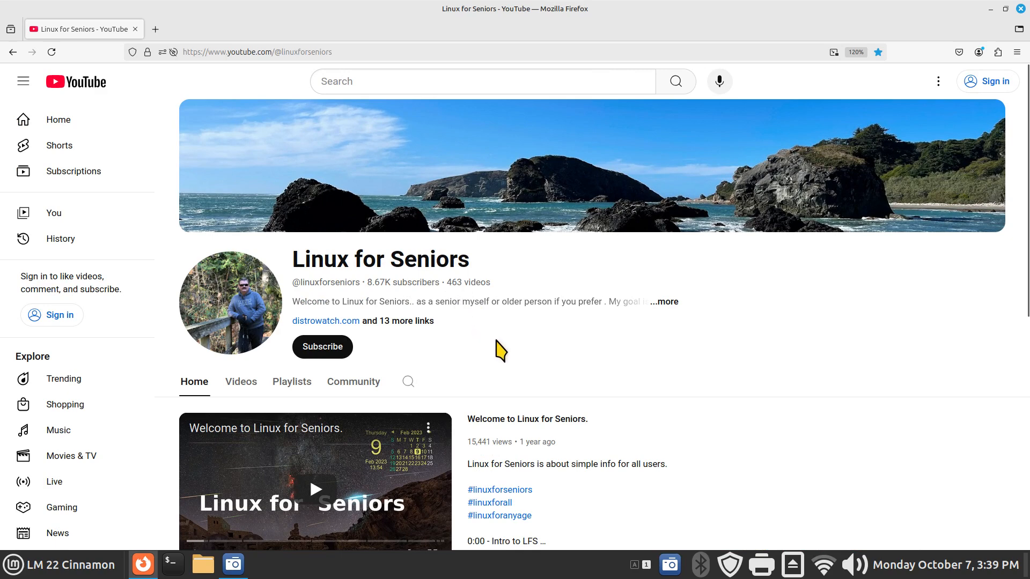
# Search within the Linux for Seniors channel for "rsync".
pyautogui.scroll(-3, 493, 345)
pyautogui.click(407, 296)
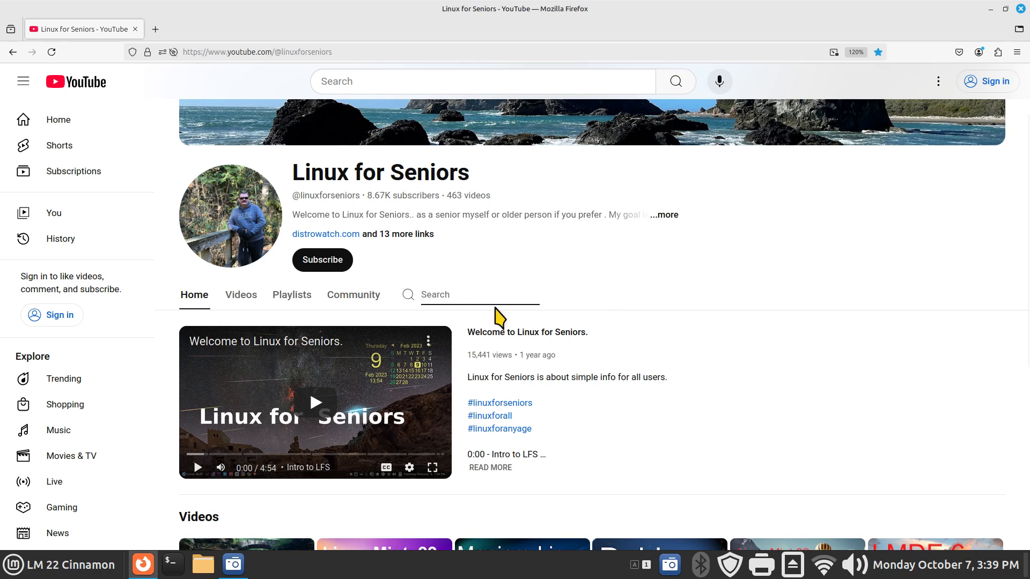
pyautogui.write('rsync')
pyautogui.press('Return')
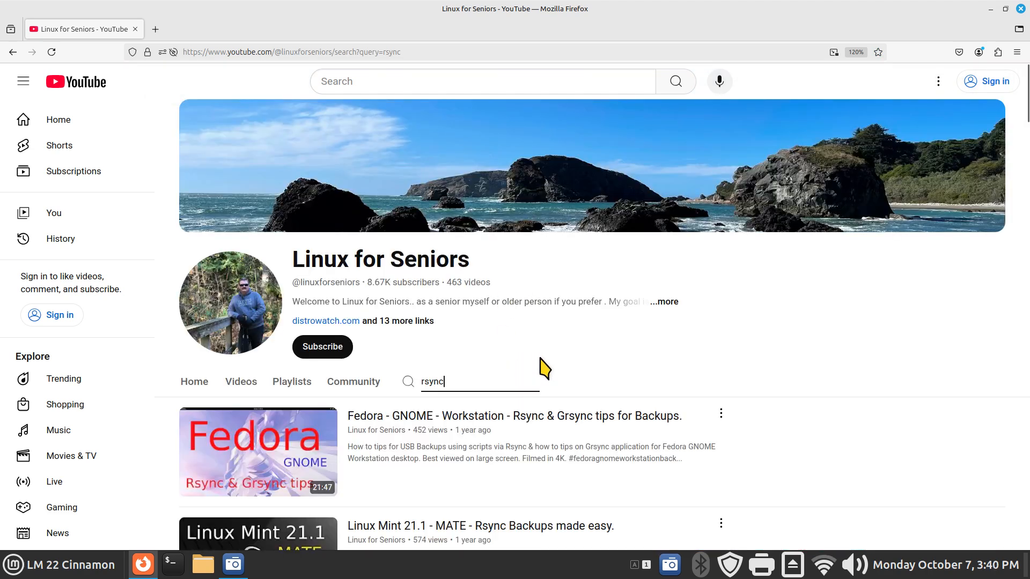
# Look through the channel's rsync and Grsync backup videos for various Linux distributions, and close the browser.
pyautogui.scroll(-3, 660, 343)
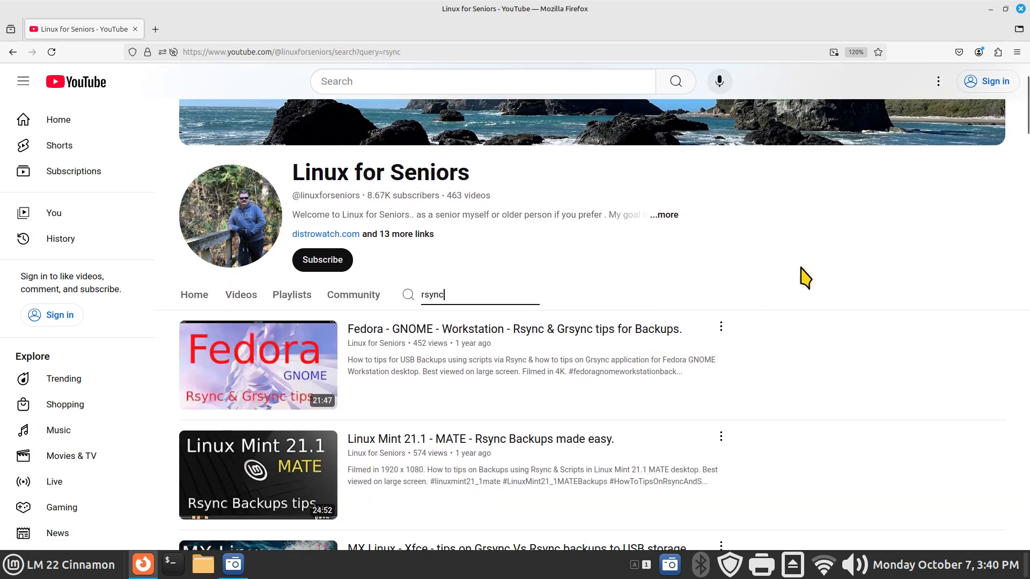
pyautogui.scroll(-3, 714, 253)
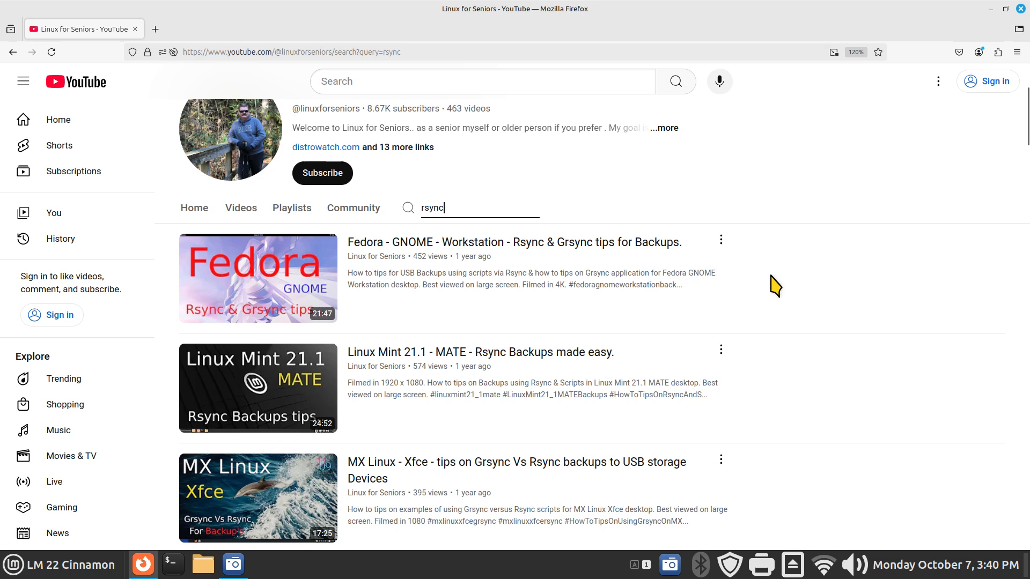
pyautogui.moveTo(296, 289)
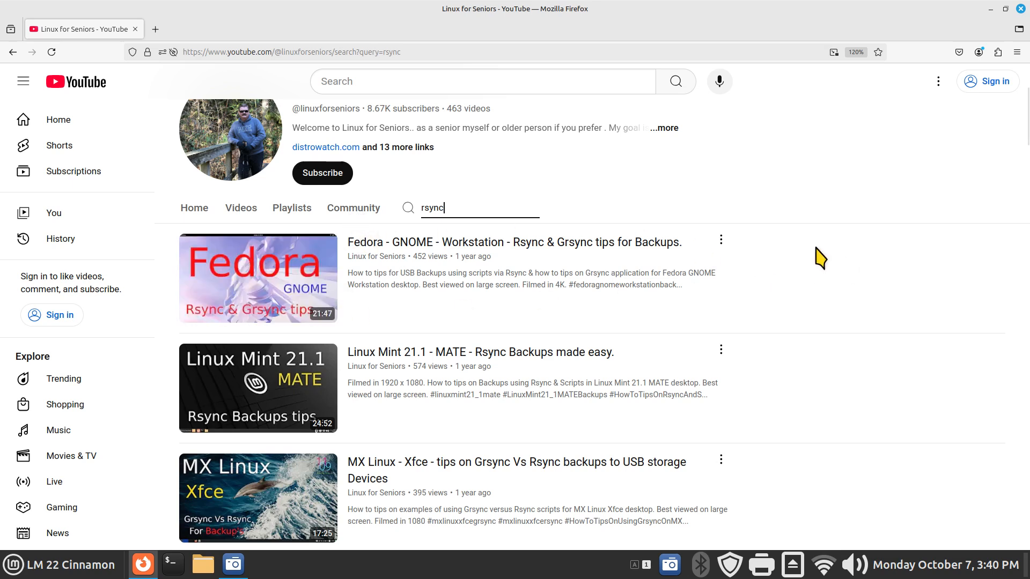
pyautogui.scroll(3, 836, 289)
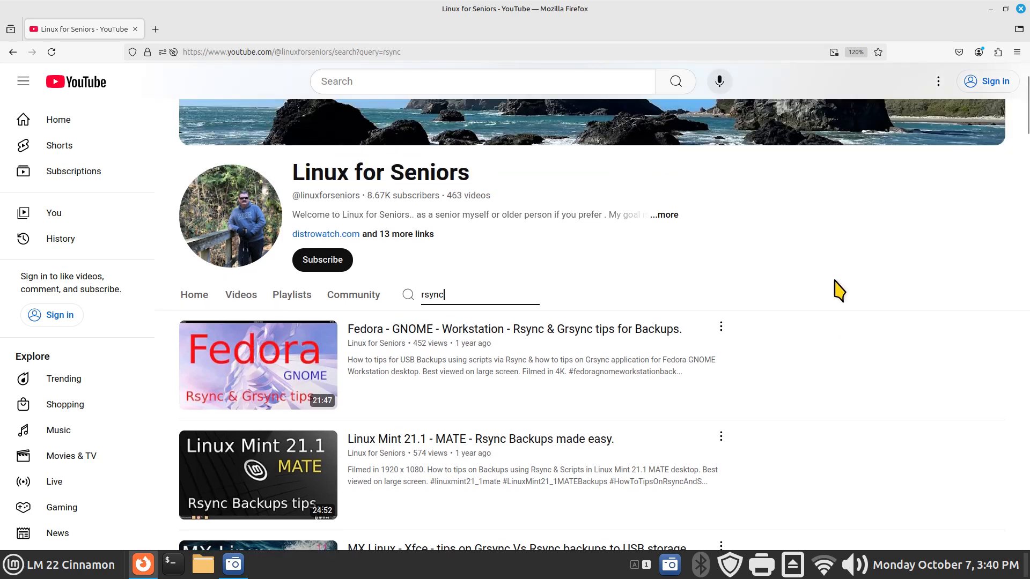
pyautogui.scroll(-3, 719, 265)
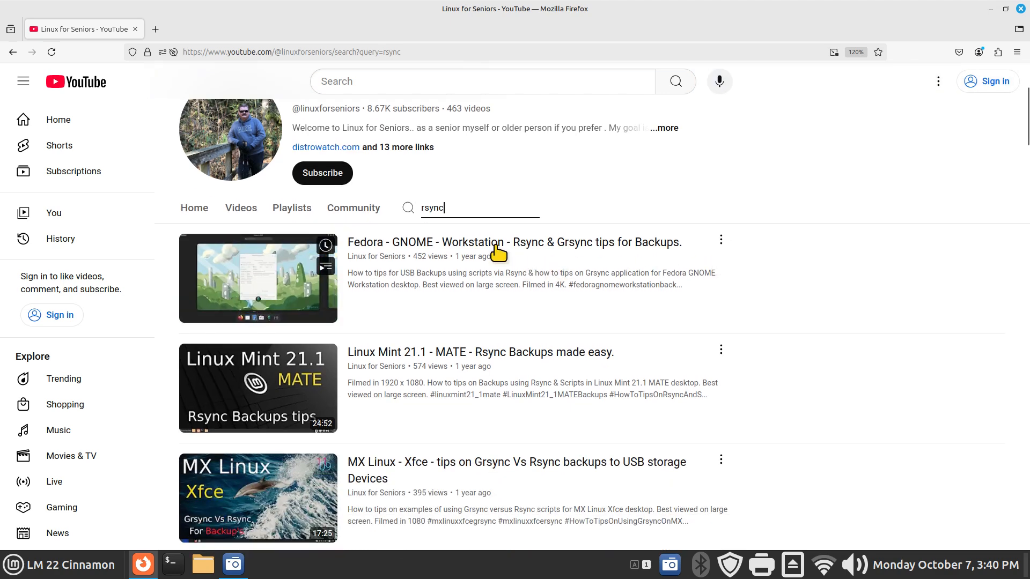
pyautogui.scroll(-20, 413, 279)
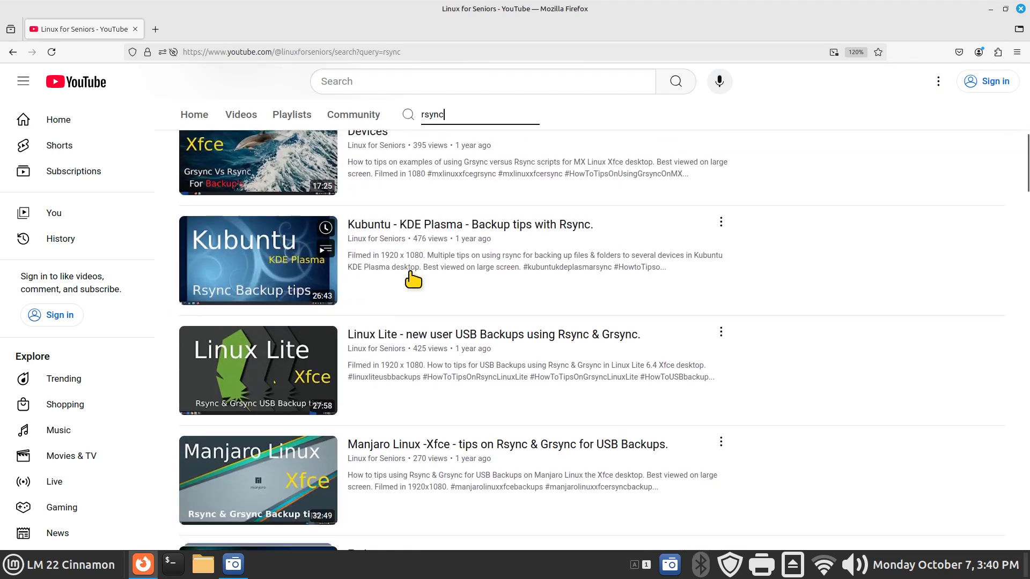
pyautogui.scroll(-5, 413, 279)
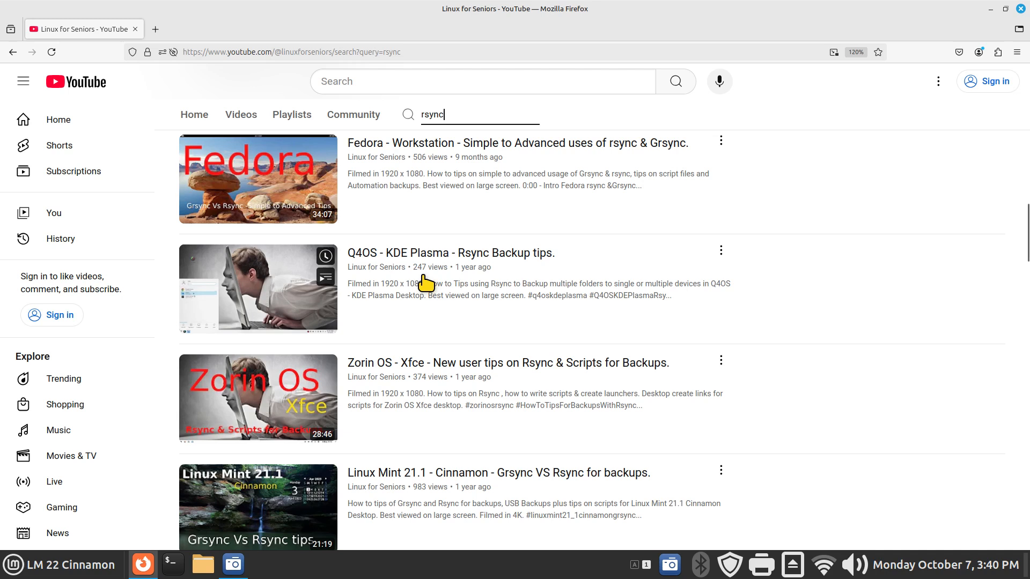
pyautogui.scroll(-3, 413, 279)
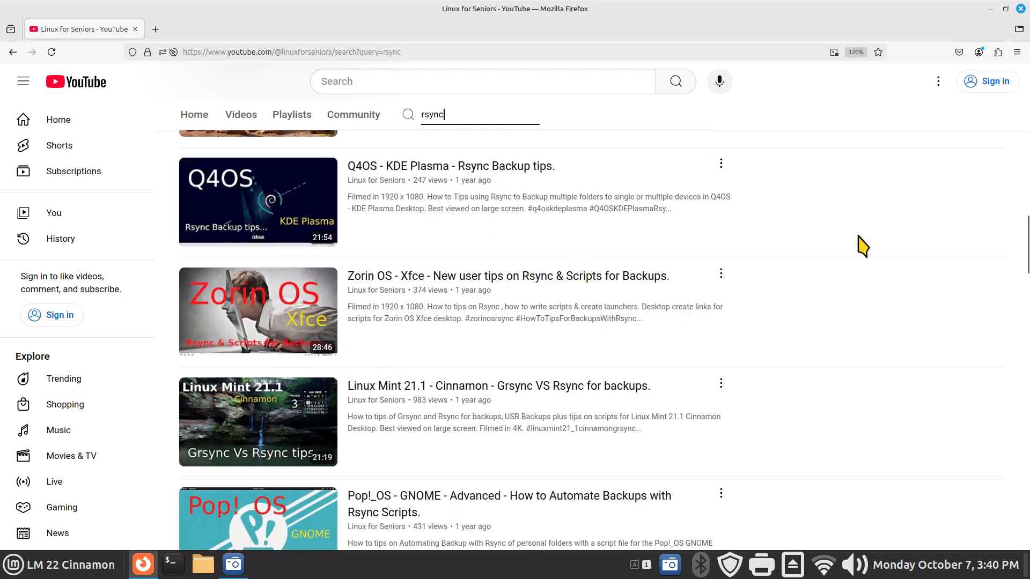
pyautogui.scroll(-3, 865, 243)
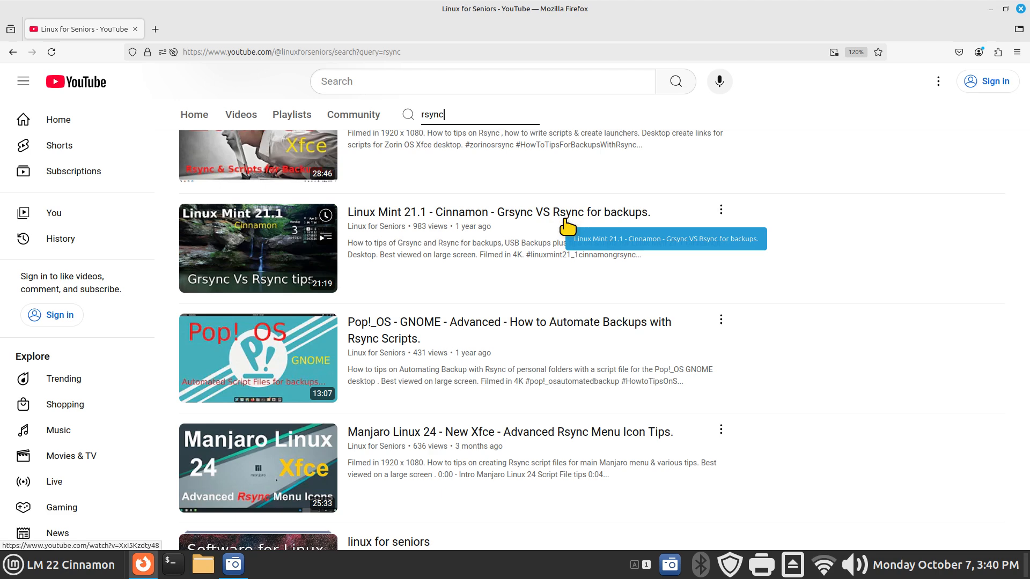
pyautogui.click(1020, 8)
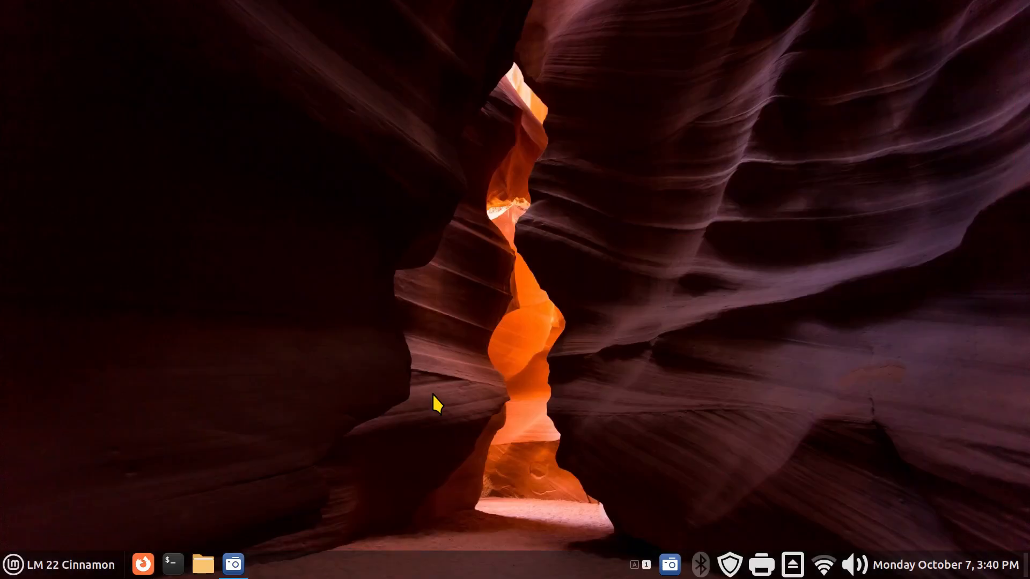